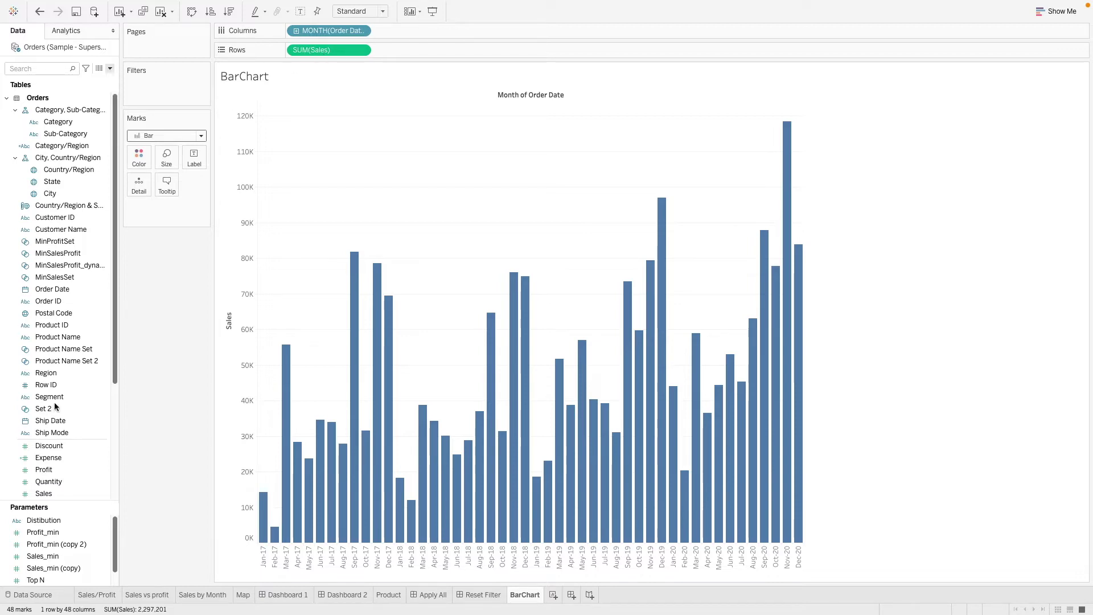
# Create a parameter named Metrics with the String data type and a list of allowable values
pyautogui.scroll(-5, 63, 401)
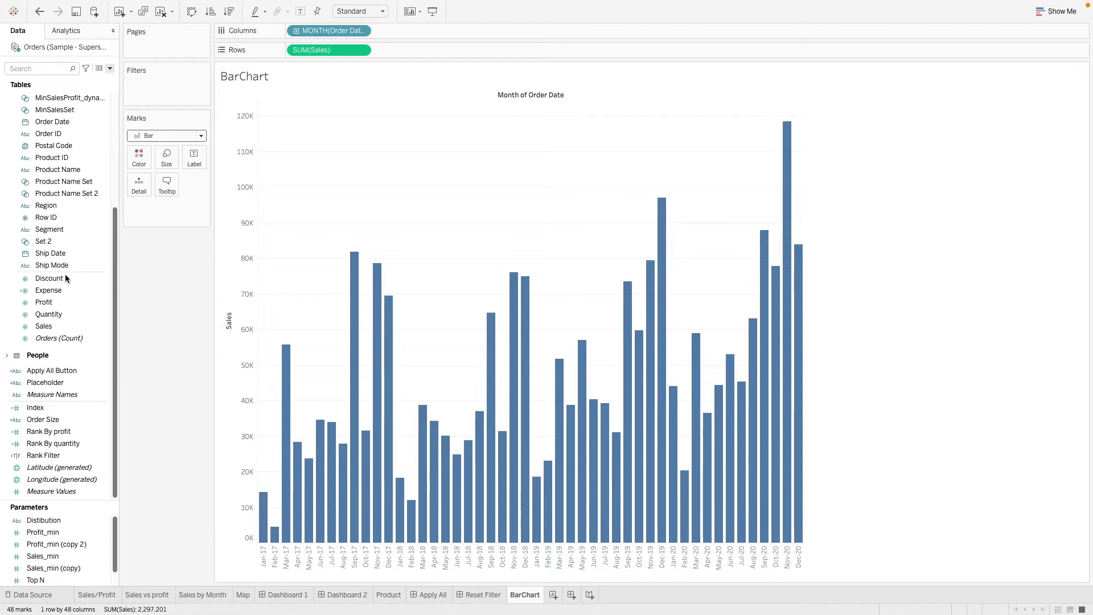
pyautogui.click(110, 68)
pyautogui.click(84, 89)
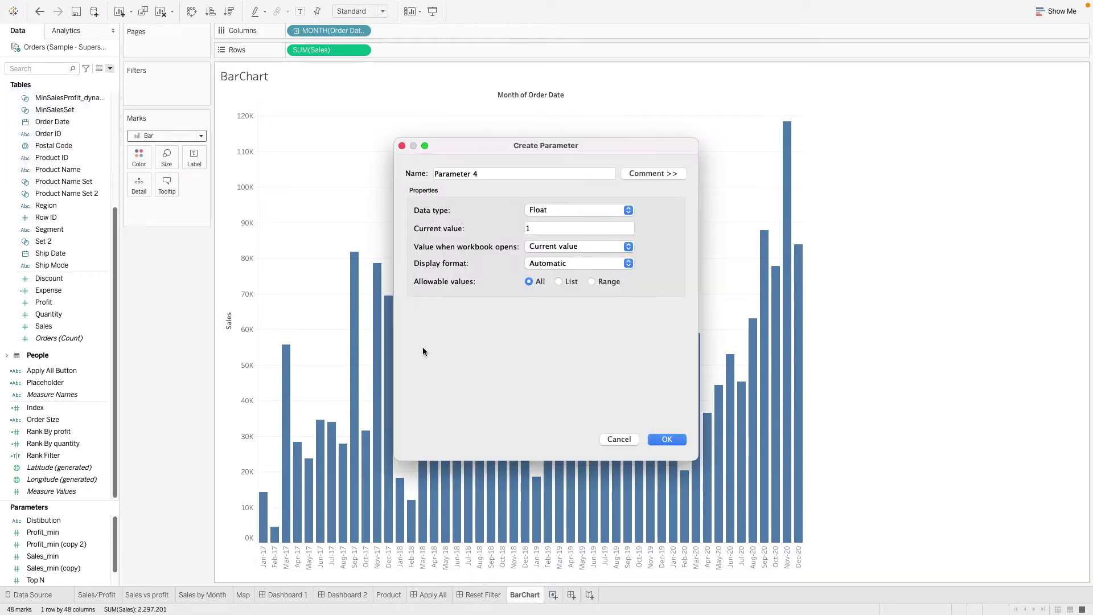
pyautogui.moveTo(477, 174); pyautogui.dragTo(401, 176)
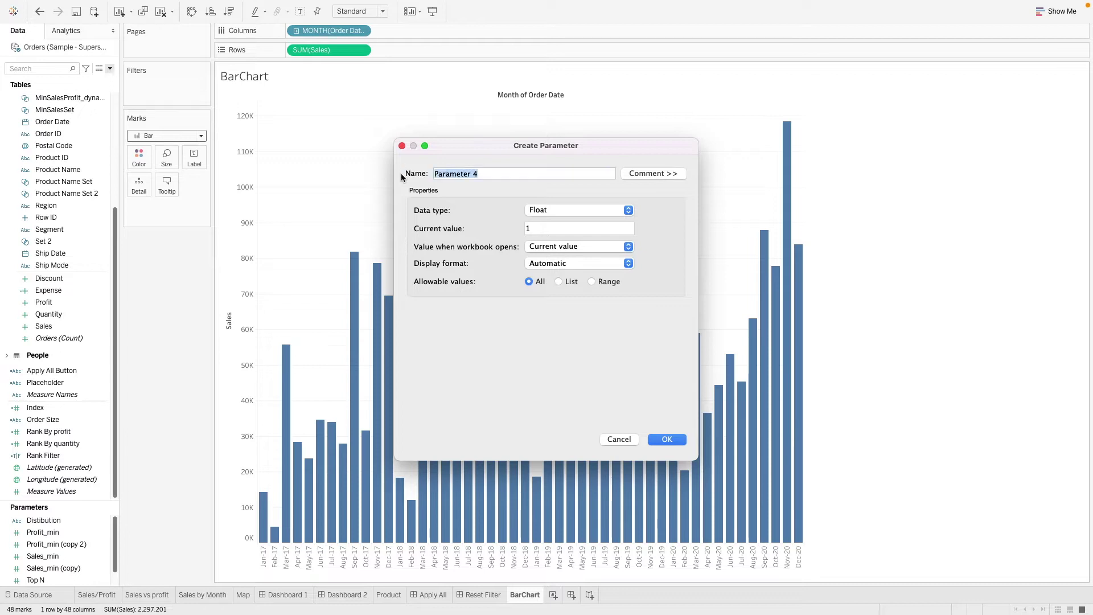
pyautogui.write('Metrics')
pyautogui.click(562, 211)
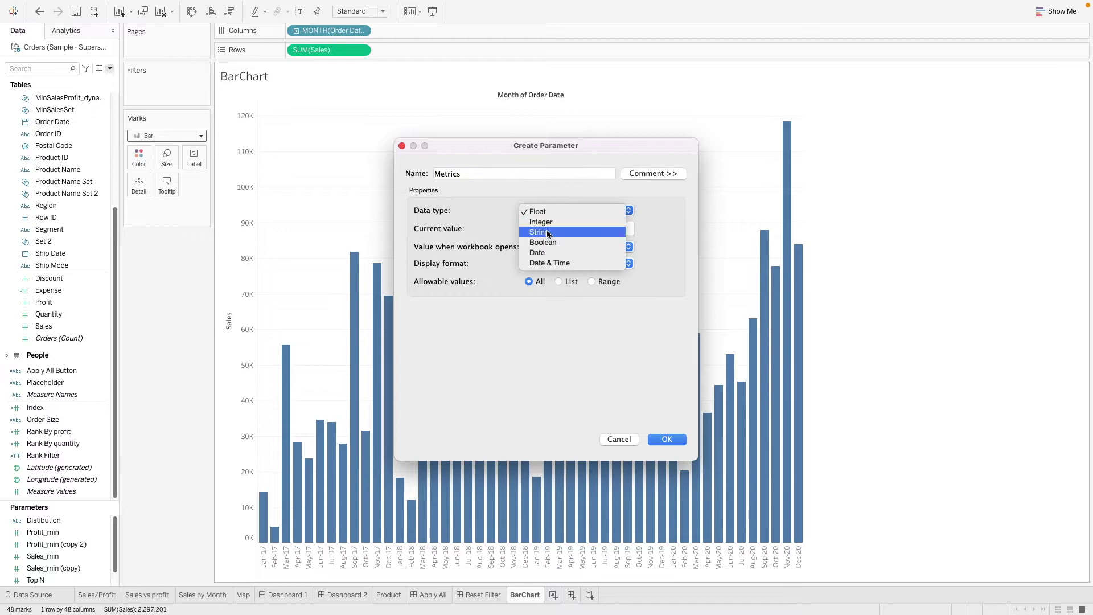
pyautogui.click(548, 233)
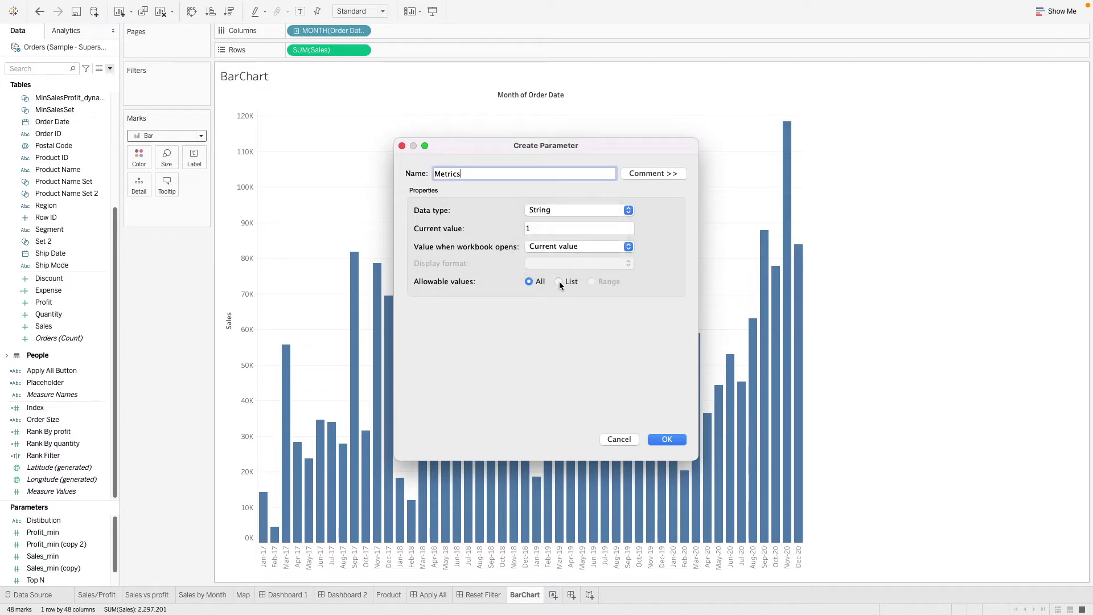
pyautogui.click(559, 281)
# Enter Sales, Profit, Discount and Quantity as the allowed values of the Metrics parameter
pyautogui.click(460, 343)
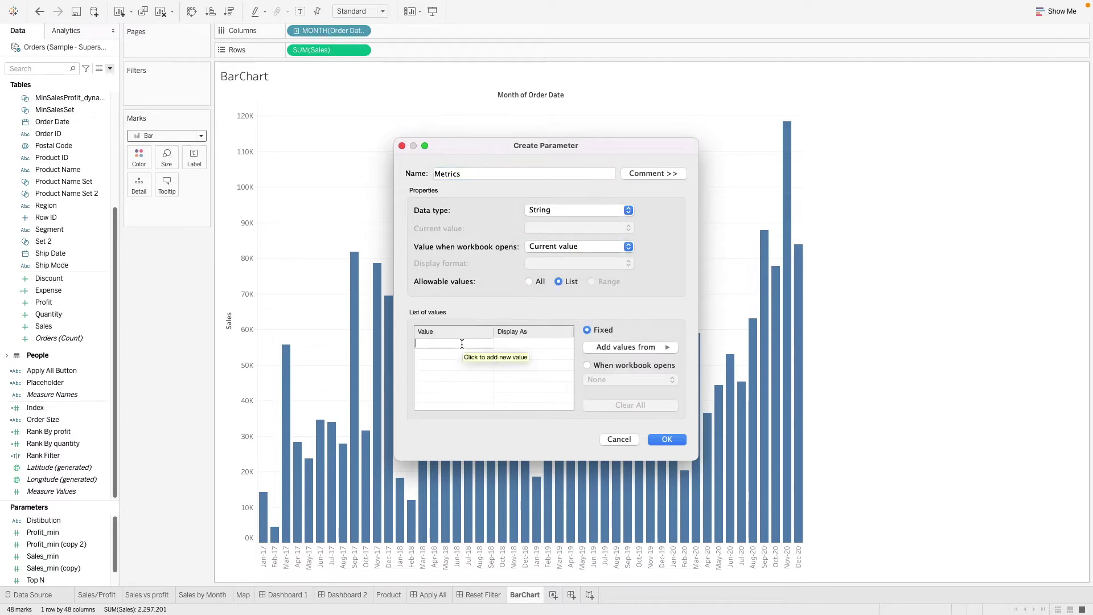
pyautogui.write('Sales')
pyautogui.press('Return')
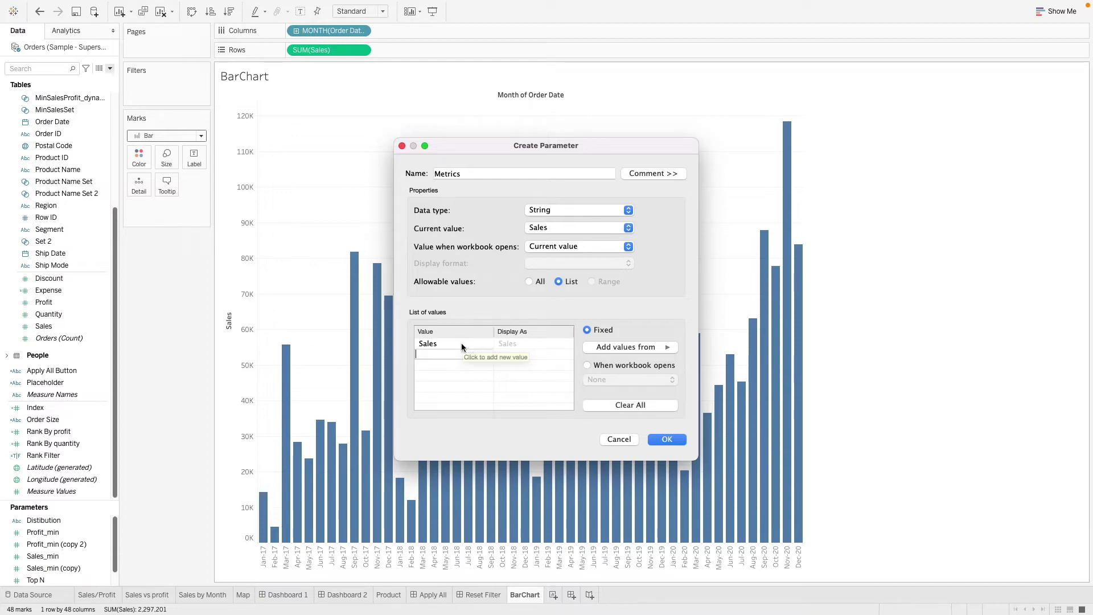
pyautogui.write('Profit')
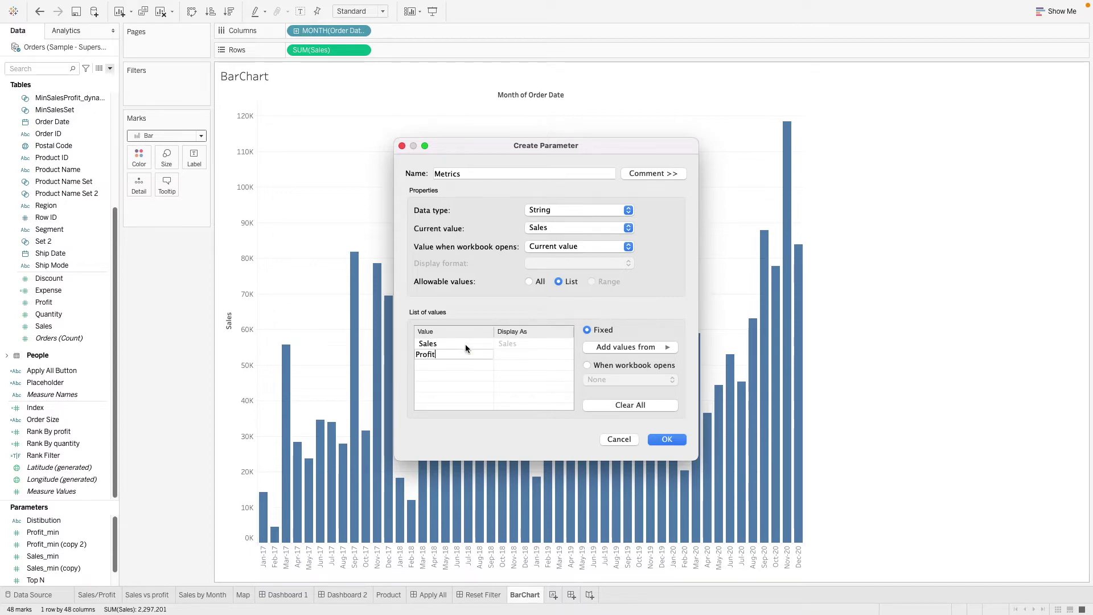
pyautogui.press('Return')
pyautogui.write('Discount')
pyautogui.press('Return')
pyautogui.write('Quantity')
pyautogui.press('Return')
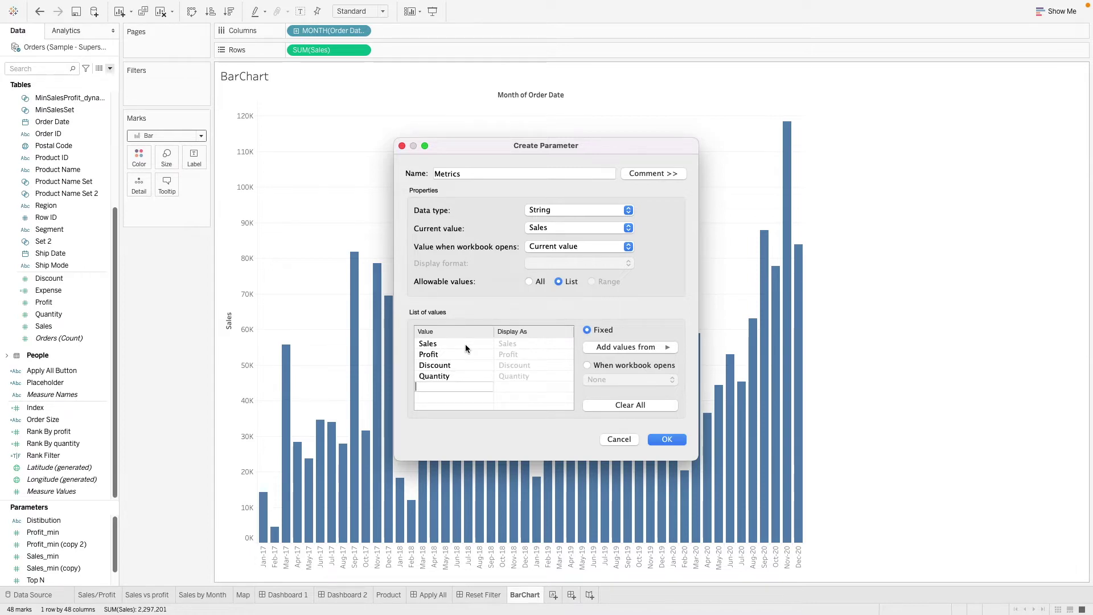
# Save the Metrics parameter and show its control on the sheet
pyautogui.click(666, 440)
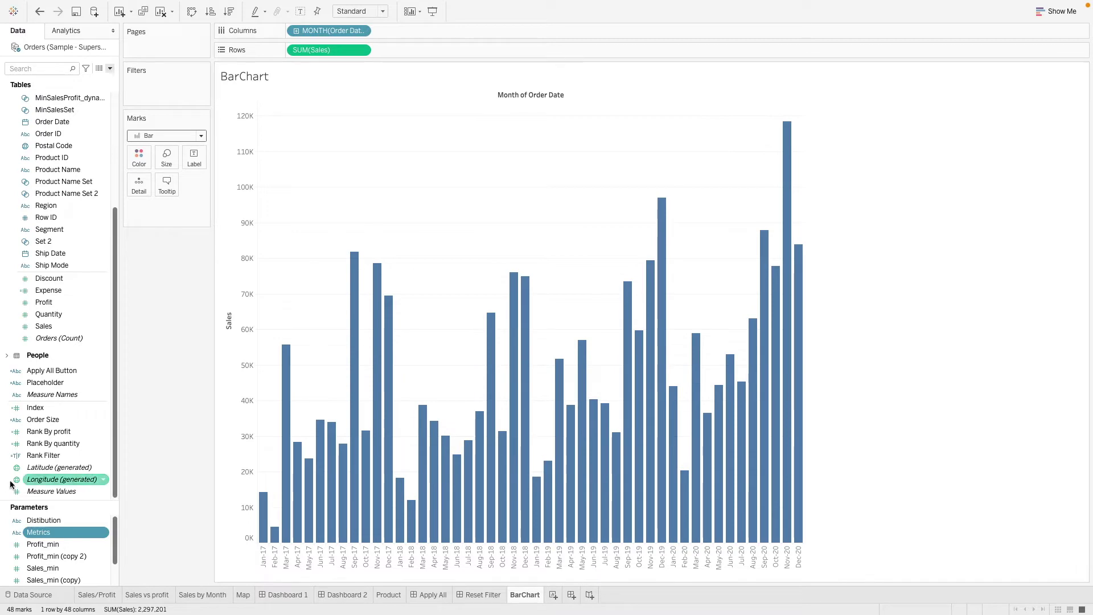
pyautogui.rightClick(59, 533)
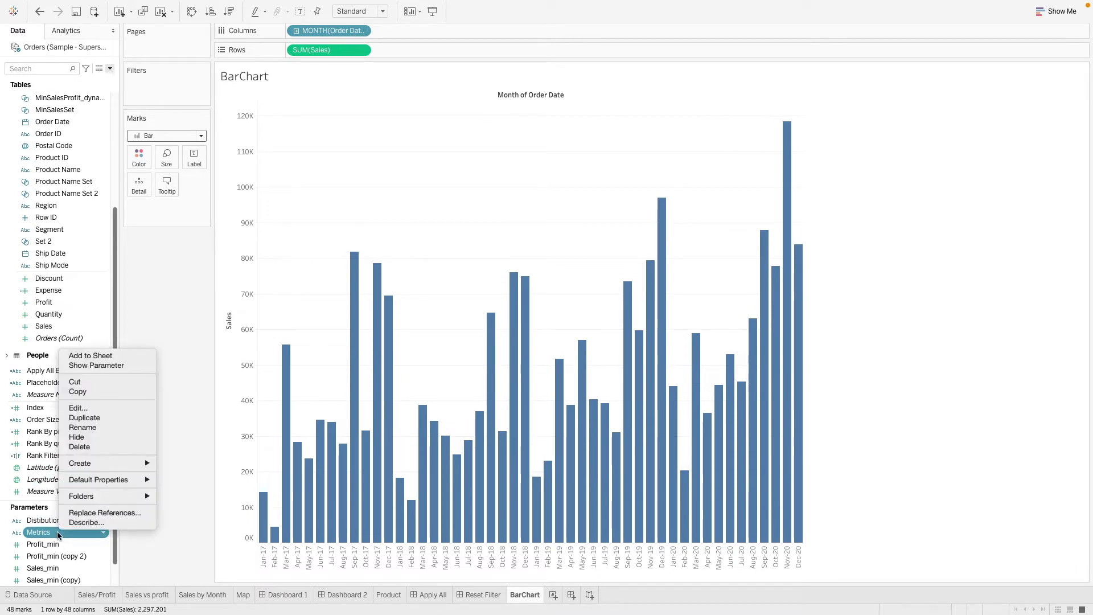
pyautogui.click(88, 365)
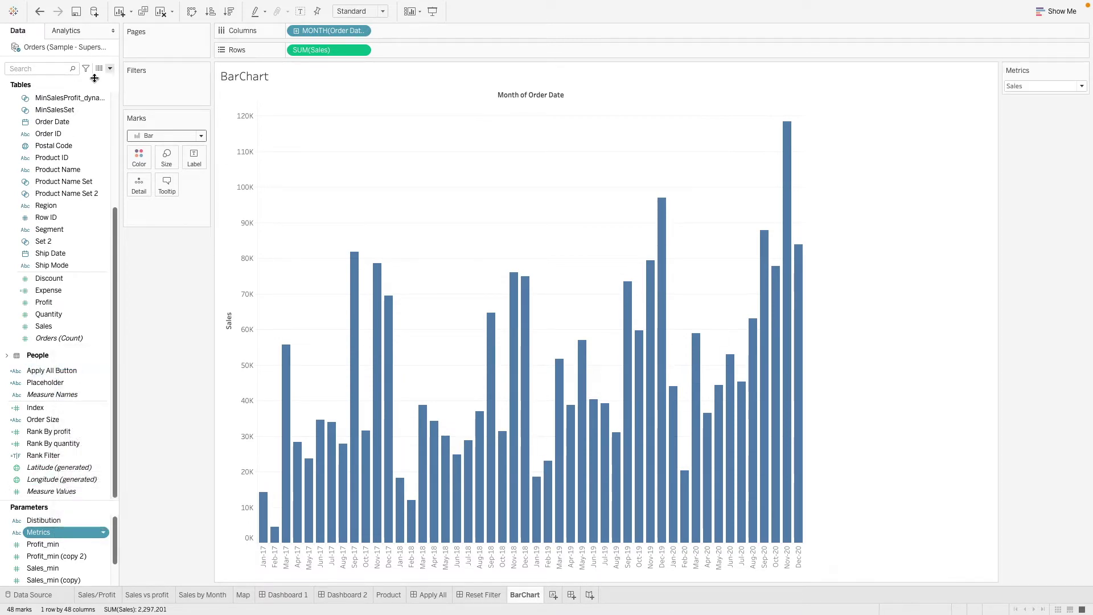
# Create a calculated field named Metrics Selected and begin its formula with case [Metrics]
pyautogui.click(110, 69)
pyautogui.click(96, 79)
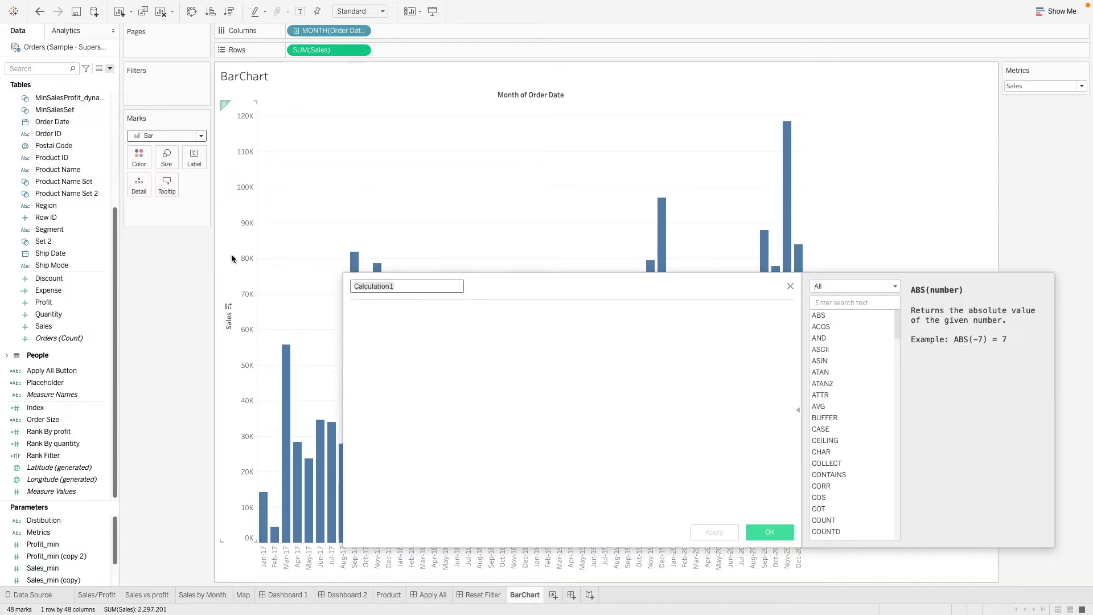
pyautogui.write('Metri')
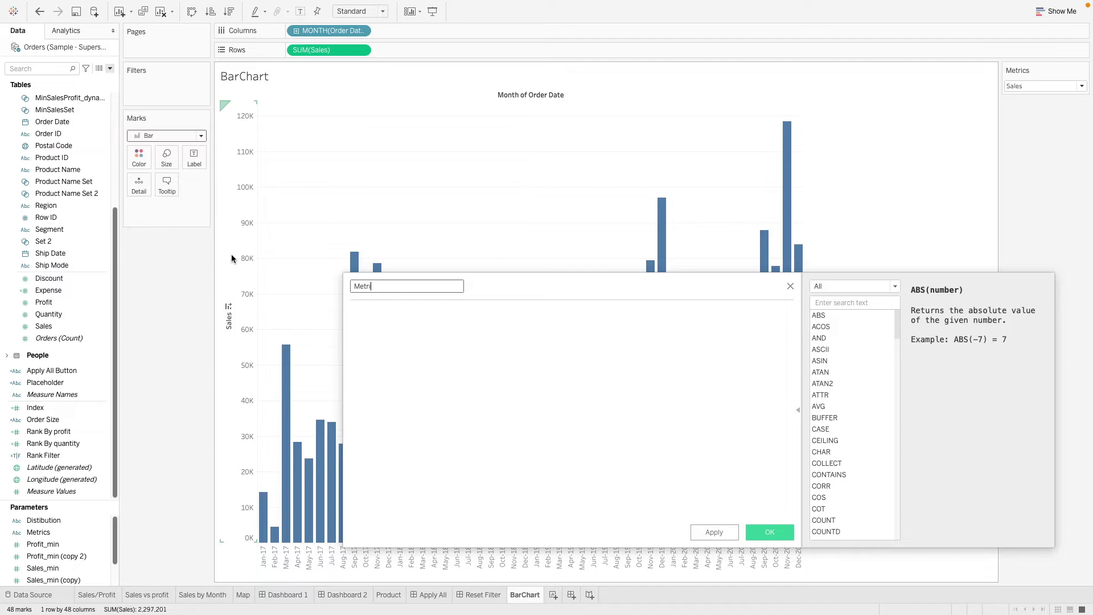
pyautogui.write('cs Selected')
pyautogui.press('Tab')
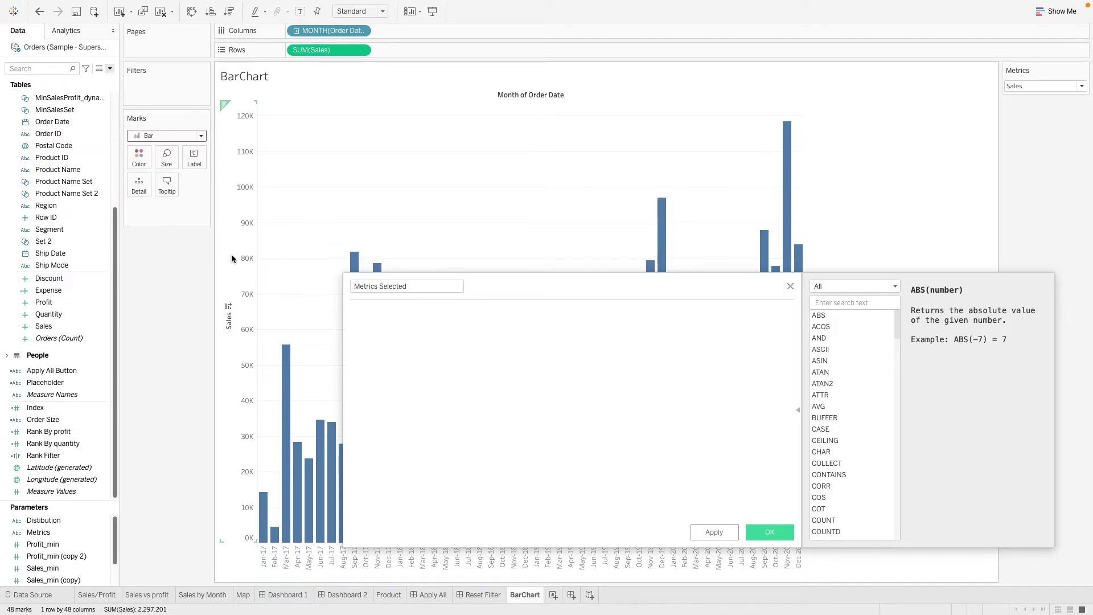
pyautogui.write('case ')
pyautogui.write('[Me')
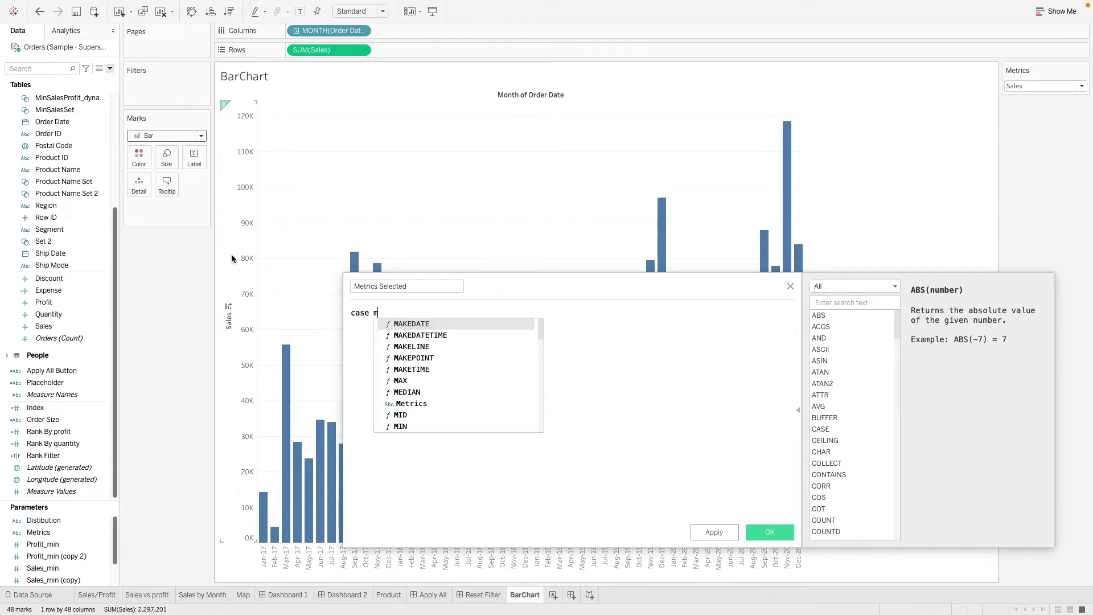
pyautogui.press('Return')
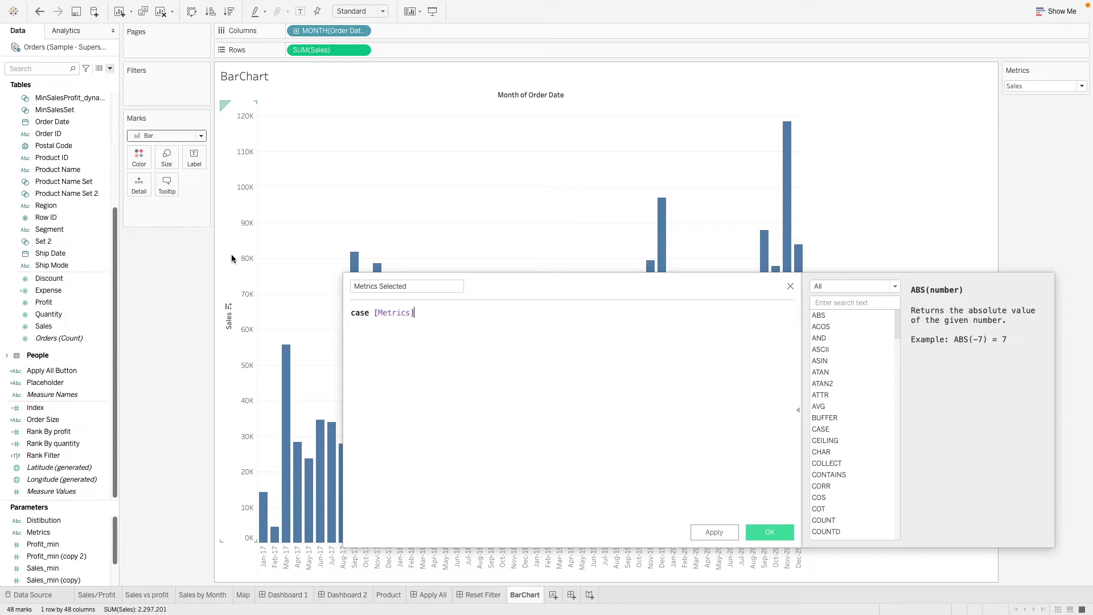
# Add the line when "Sales" then [Sales] to the Metrics Selected formula
pyautogui.press('Return')
pyautogui.write('whe')
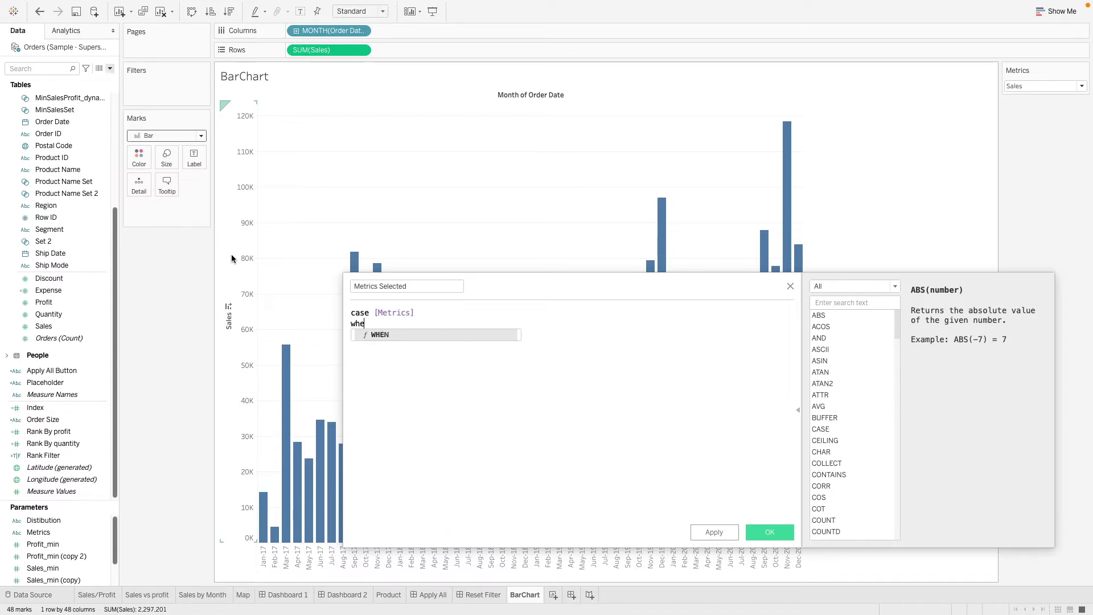
pyautogui.write('n "Sale')
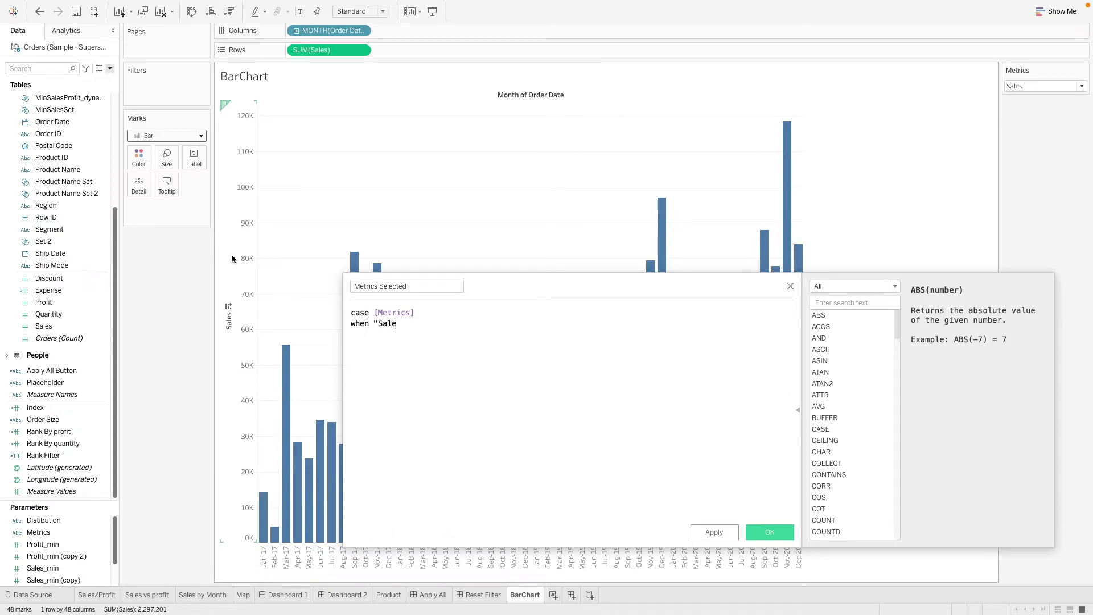
pyautogui.write('s" thwen')
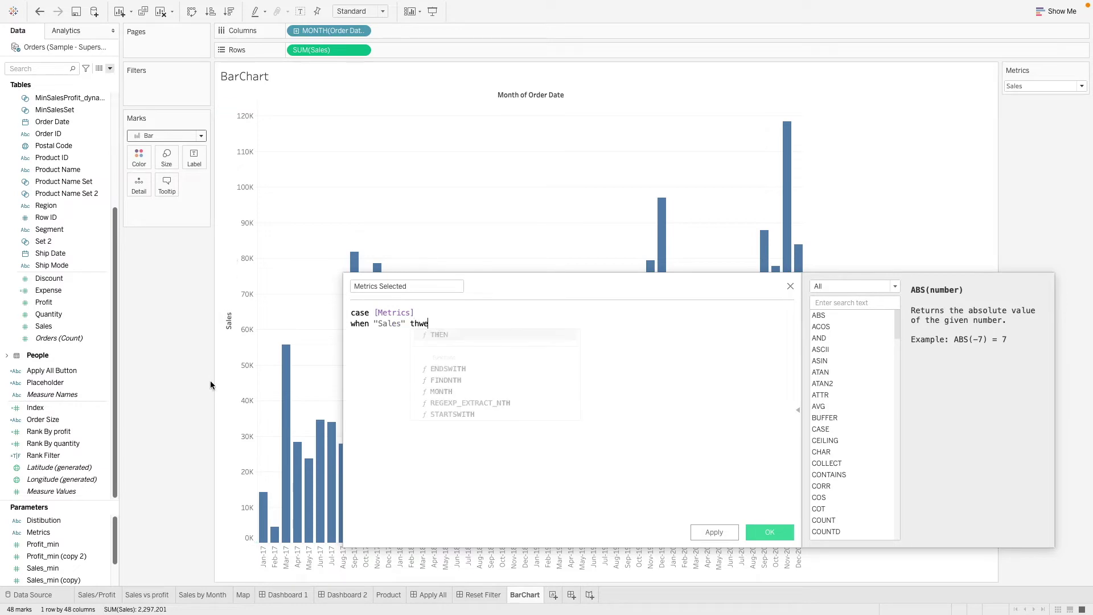
pyautogui.press('BackSpace')
pyautogui.press('BackSpace')
pyautogui.write('en sa')
pyautogui.press('Return')
pyautogui.press('Return')
# Add the line when "Dicount" then [Discount] to the Metrics Selected formula
pyautogui.write('when ')
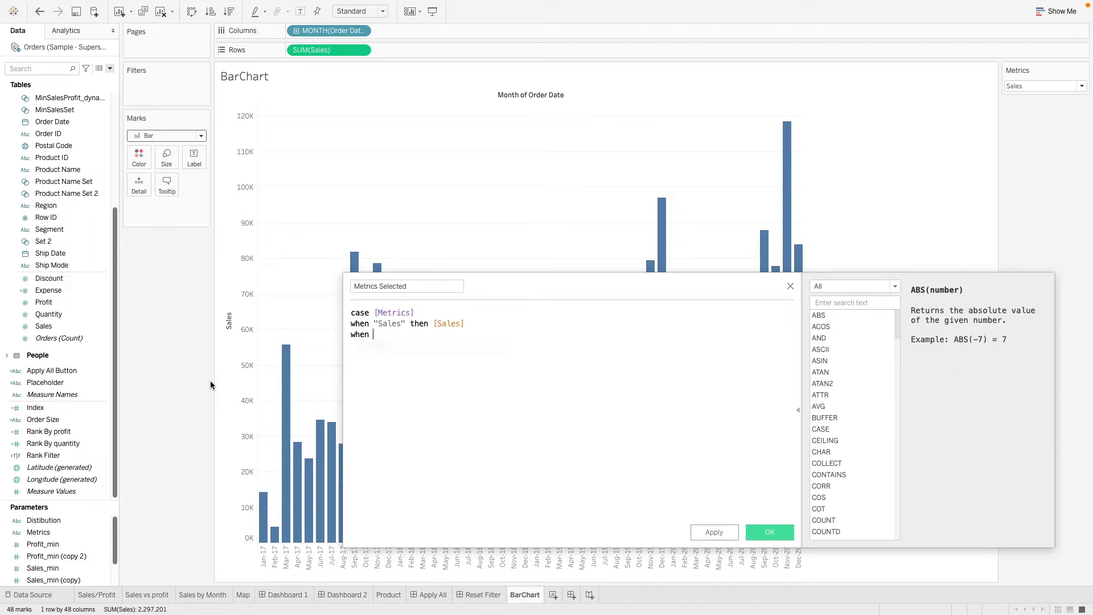
pyautogui.write('"d')
pyautogui.press('BackSpace')
pyautogui.write('Dicoubn')
pyautogui.press('BackSpace')
pyautogui.write('nt" then')
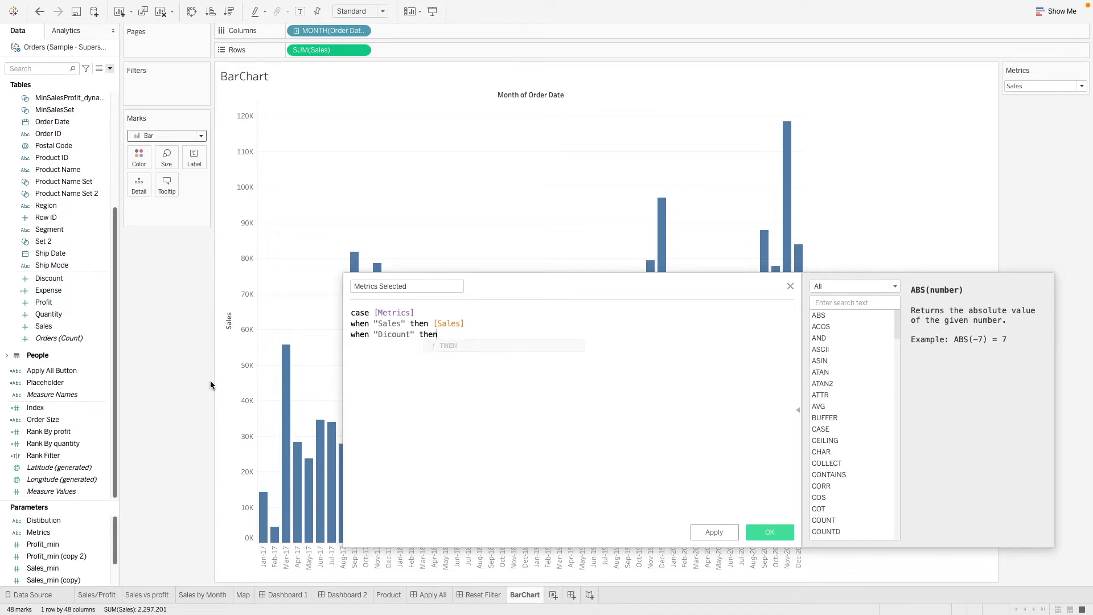
pyautogui.write(' dis')
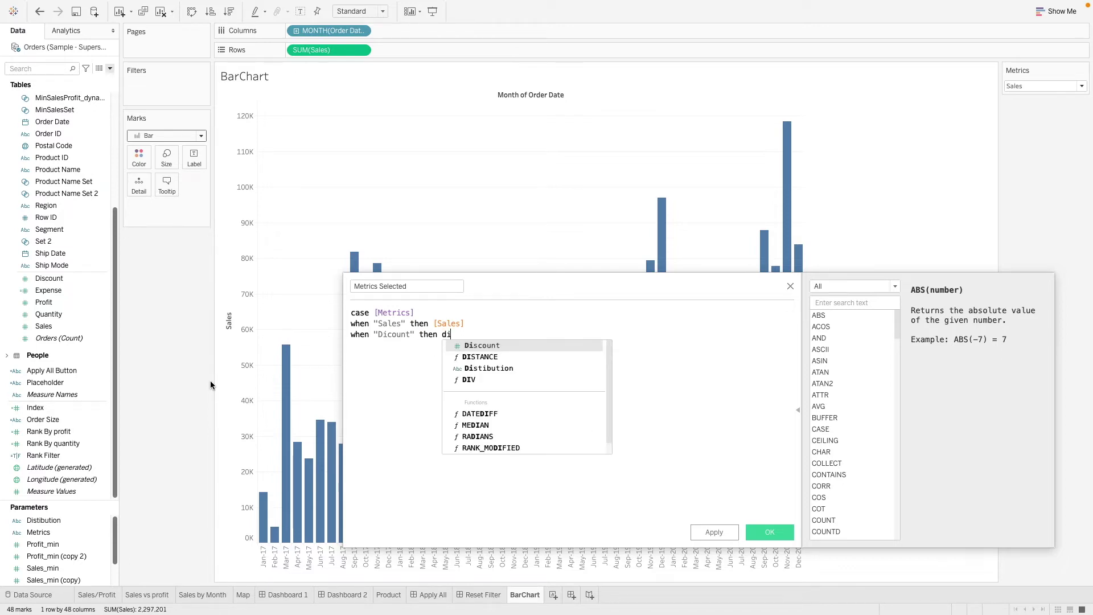
pyautogui.press('Return')
pyautogui.press('Return')
# Add the line when "Profit" then [Profit] to the Metrics Selected formula
pyautogui.write('when ')
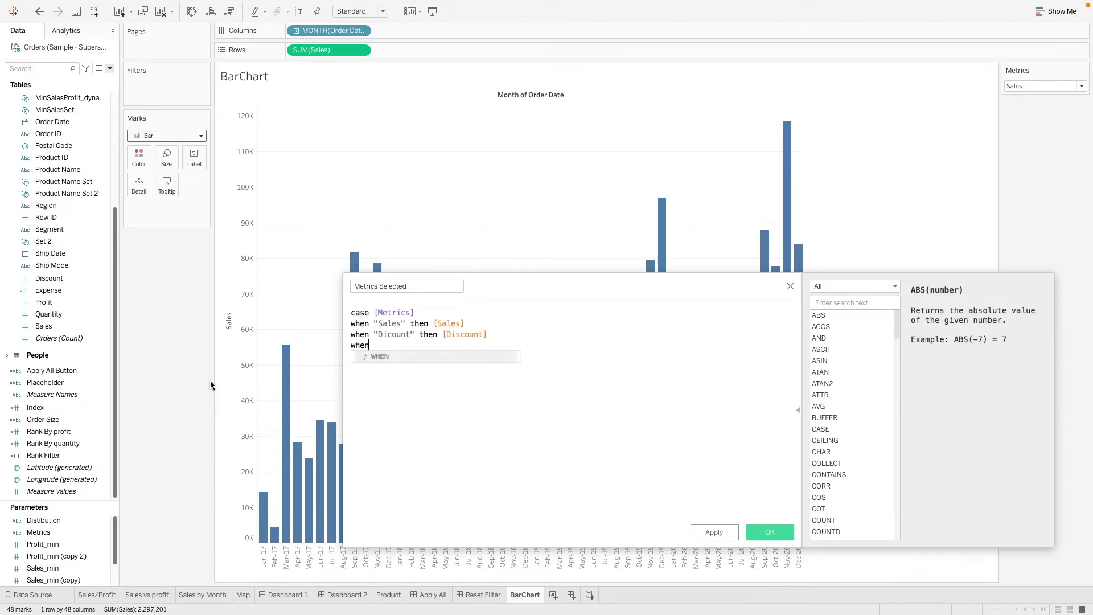
pyautogui.write('"Pro')
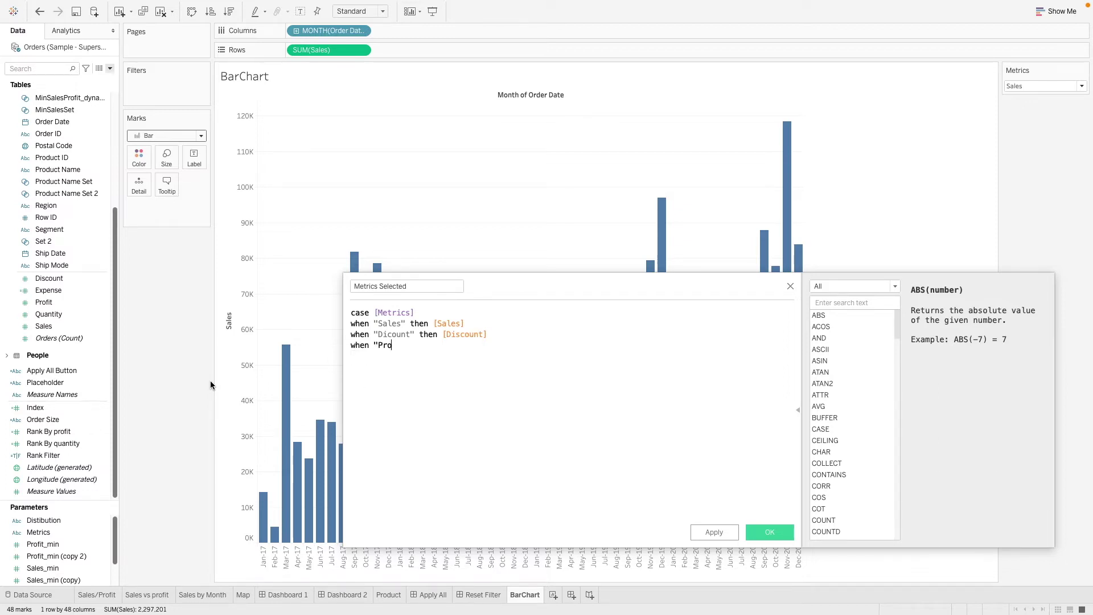
pyautogui.write('fit" then pro')
pyautogui.press('Down')
pyautogui.press('Down')
pyautogui.press('Down')
pyautogui.press('Down')
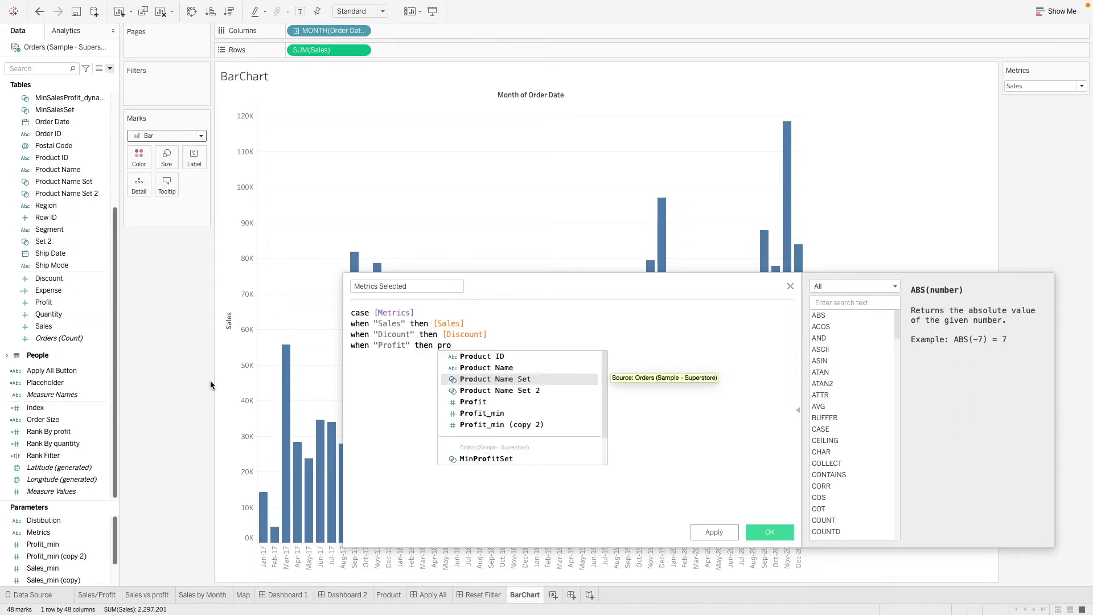
pyautogui.press('Return')
pyautogui.press('Return')
# Add the line when "Quantity" then [Quantity] to the Metrics Selected formula
pyautogui.write('wh')
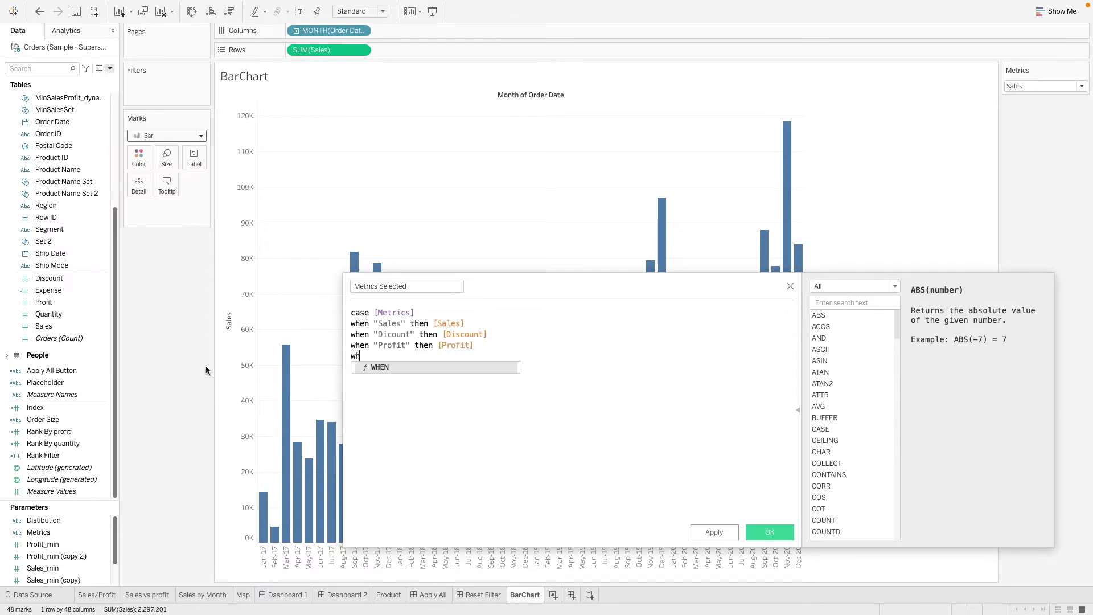
pyautogui.write('en "Quanti')
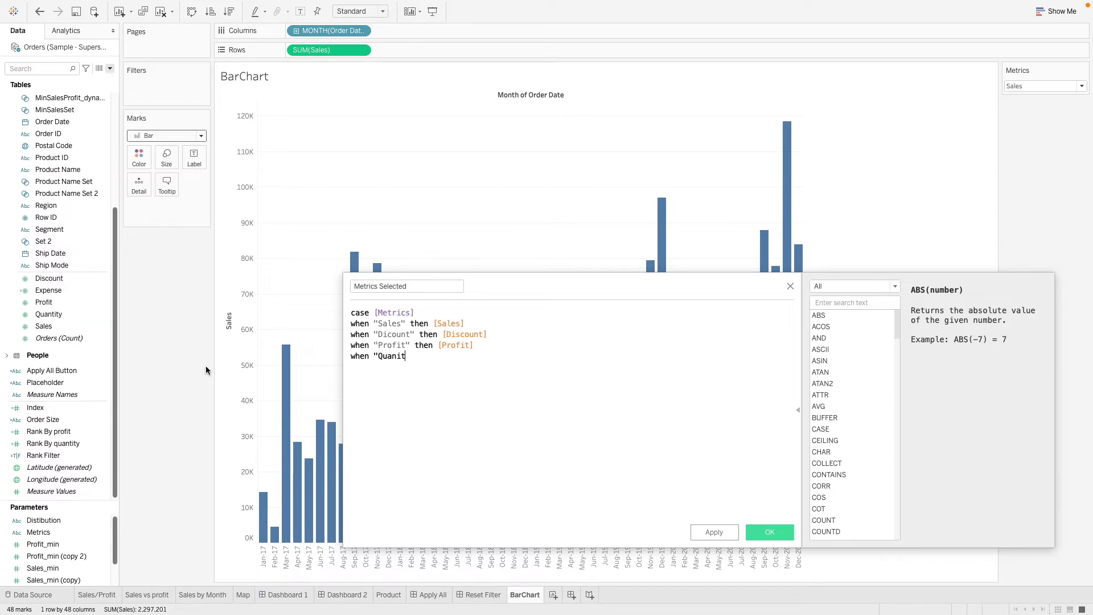
pyautogui.write('ty then')
pyautogui.press('Left')
pyautogui.press('Left')
pyautogui.press('Left')
pyautogui.press('Left')
pyautogui.press('Left')
pyautogui.press('Left')
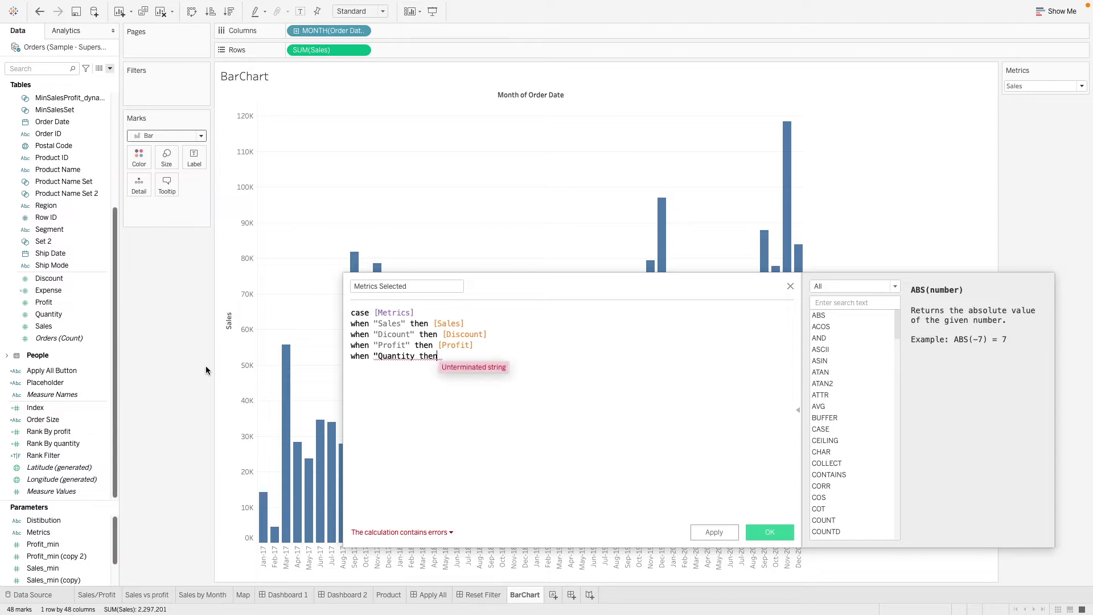
pyautogui.write('"')
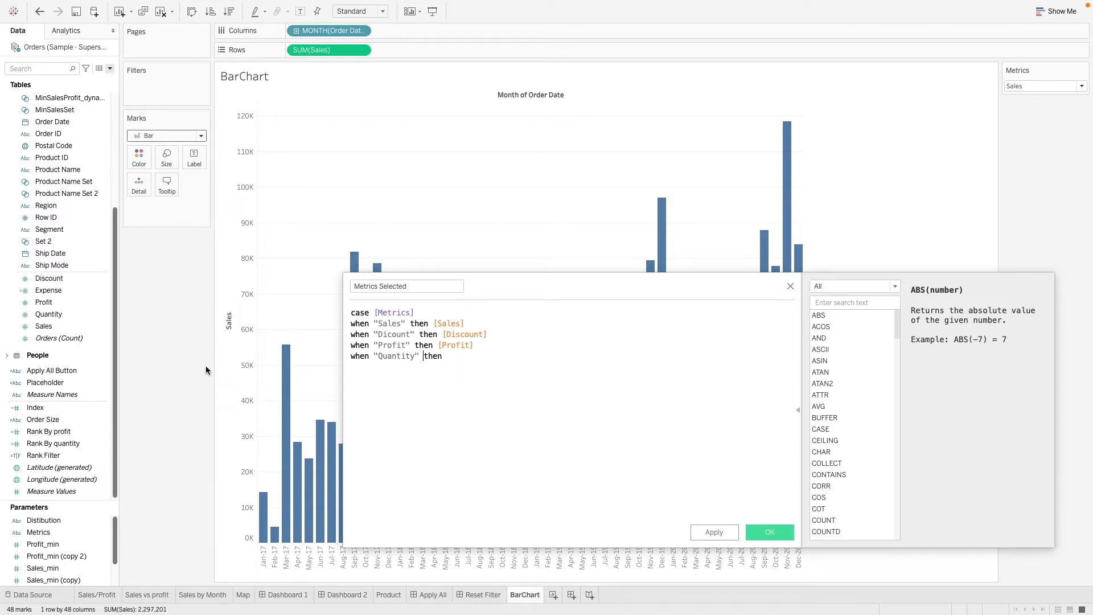
pyautogui.press('End')
pyautogui.write('Qua')
pyautogui.press('Return')
pyautogui.press('Return')
# Finish the case expression with END and save the Metrics Selected calculated field
pyautogui.write('END')
pyautogui.press('Return')
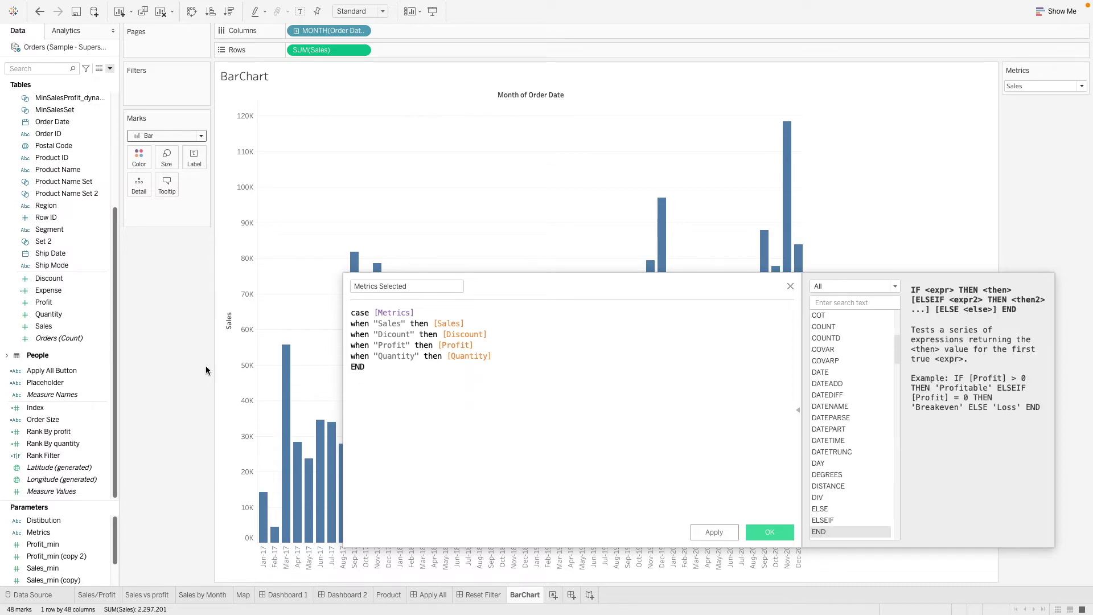
pyautogui.click(764, 528)
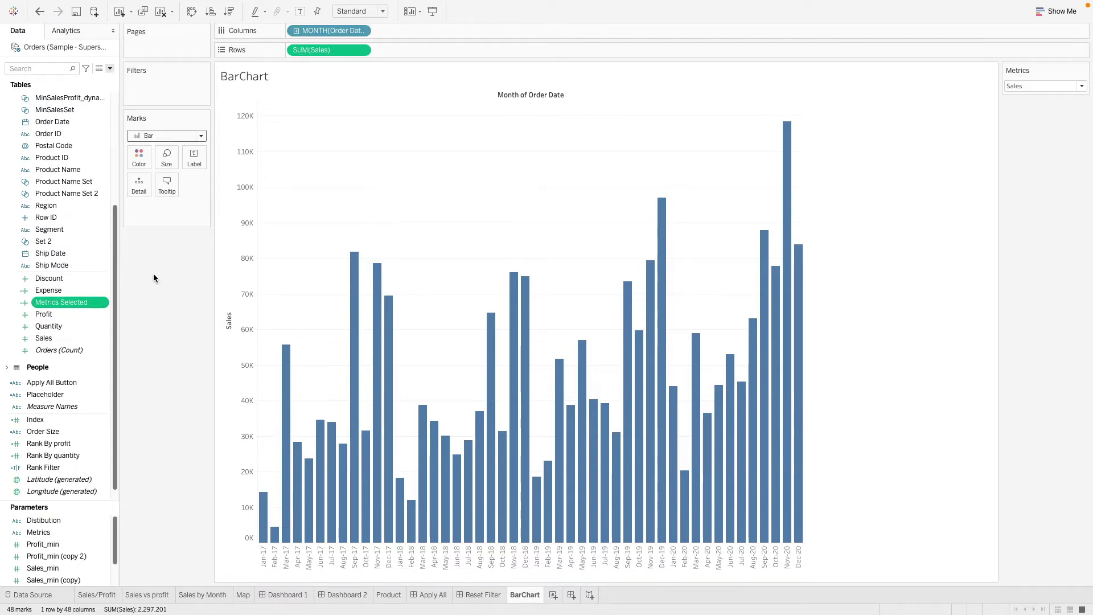
# Replace Sales on Rows with Metrics Selected, and try the Metrics parameter with Profit and Discount
pyautogui.moveTo(81, 303); pyautogui.dragTo(336, 58)
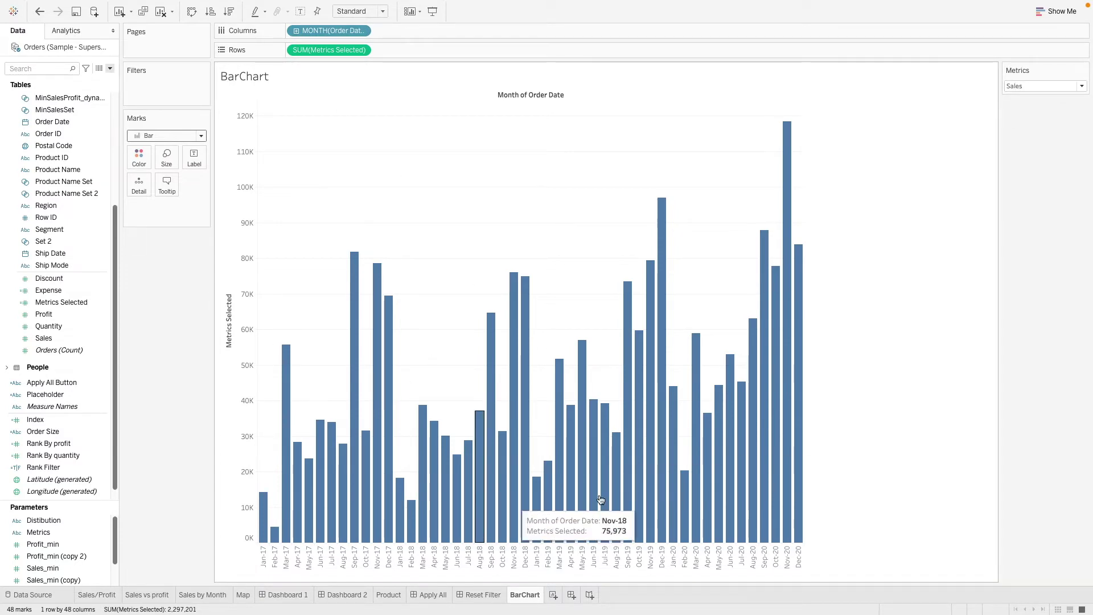
pyautogui.click(1018, 87)
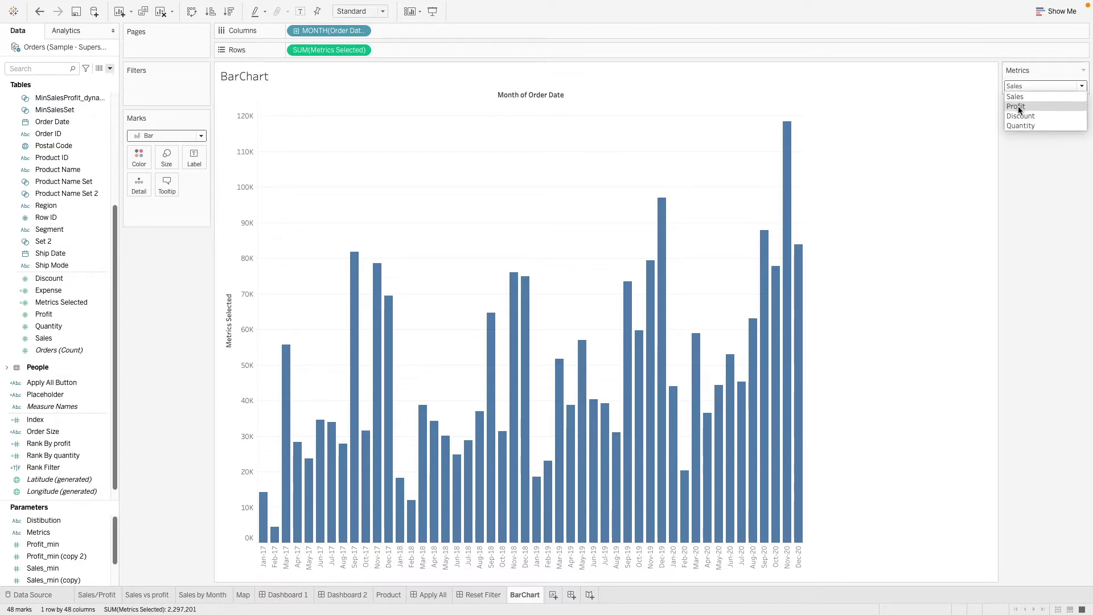
pyautogui.click(1017, 106)
pyautogui.click(1041, 86)
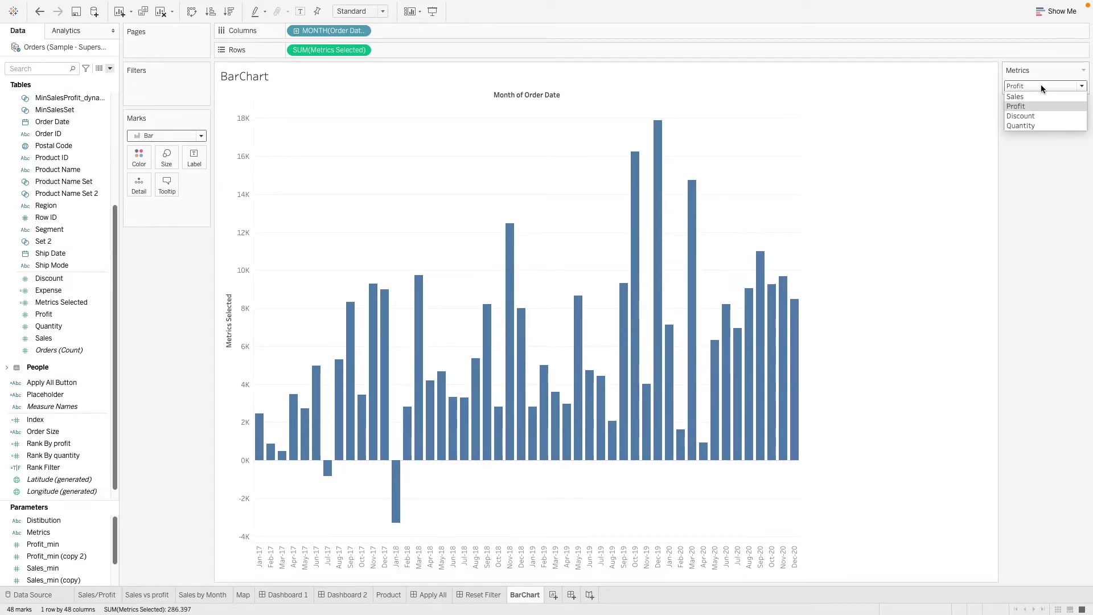
pyautogui.click(1035, 115)
pyautogui.click(1034, 86)
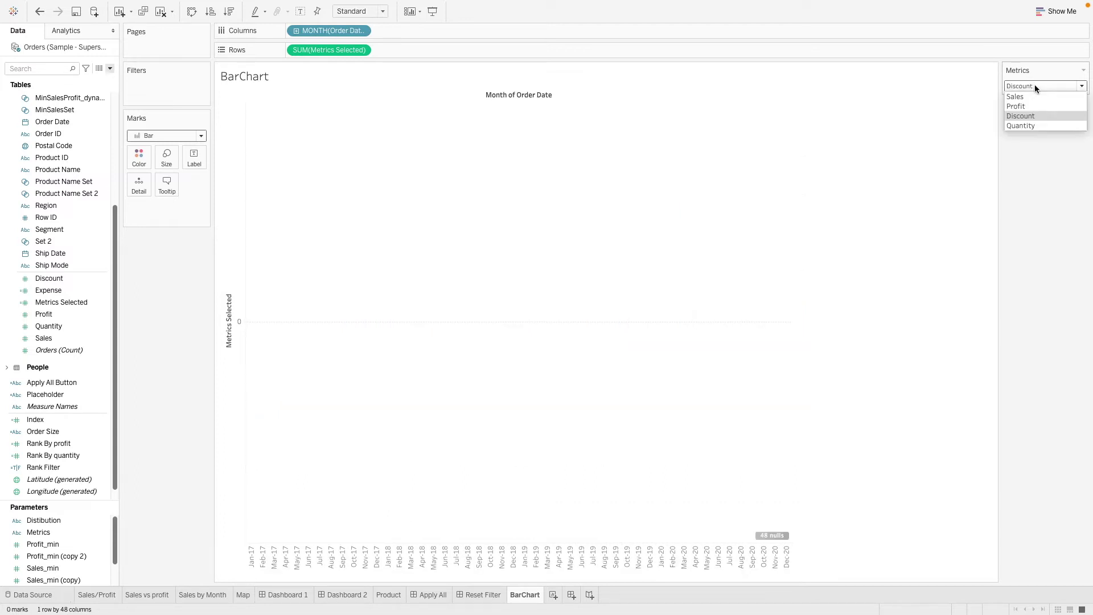
pyautogui.click(1034, 86)
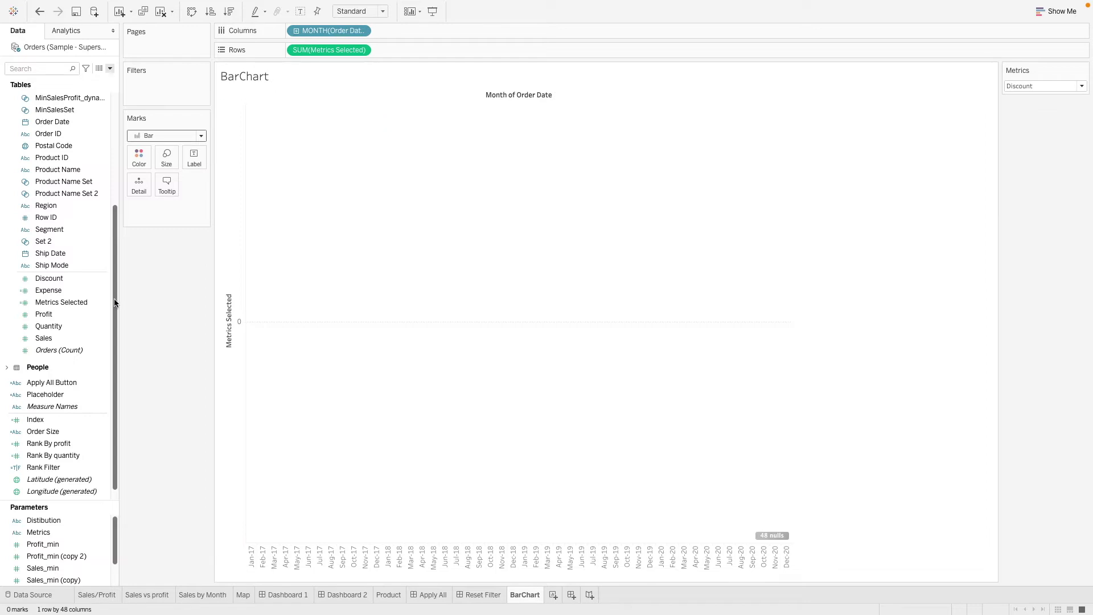
# Correct "Dicount" to "Discount" in the Metrics Selected formula and save the calculated field
pyautogui.rightClick(79, 303)
pyautogui.click(121, 363)
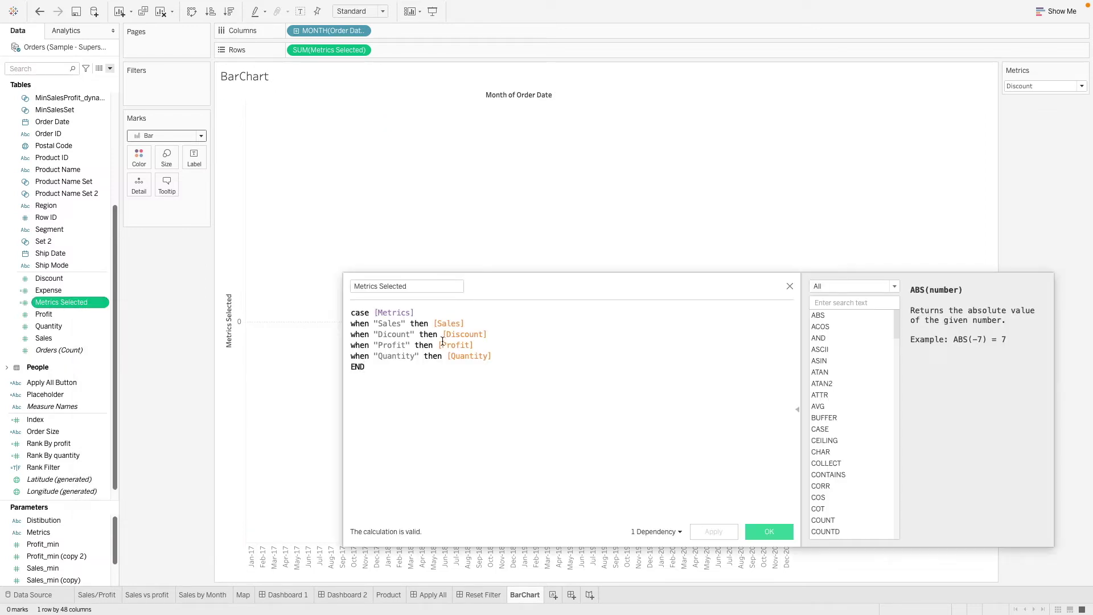
pyautogui.write('s')
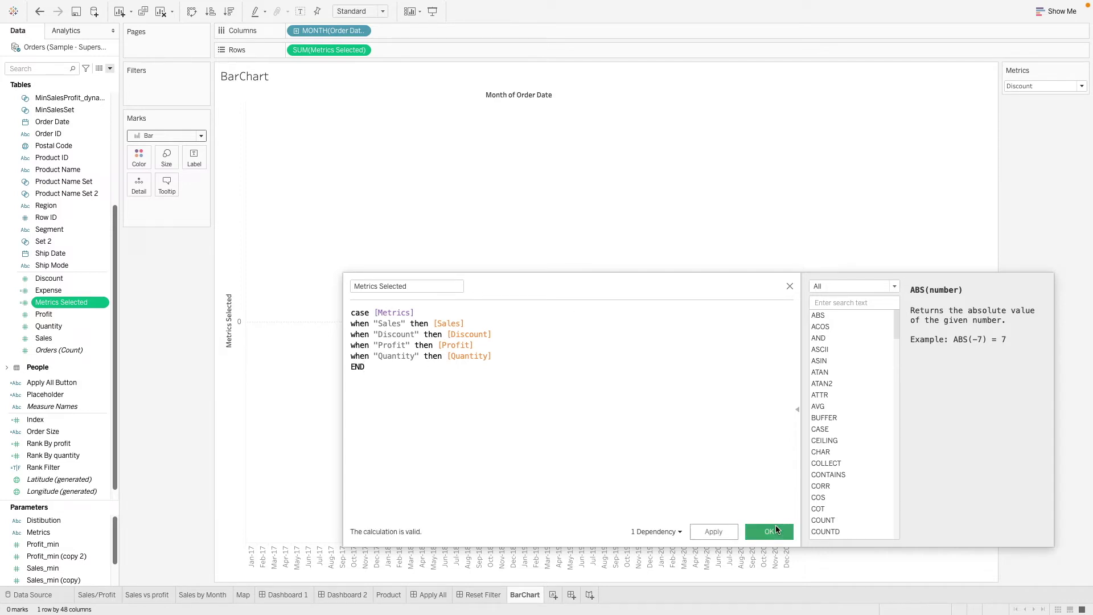
pyautogui.click(776, 525)
# Try the Metrics parameter with Quantity and set it back to Sales
pyautogui.click(1063, 85)
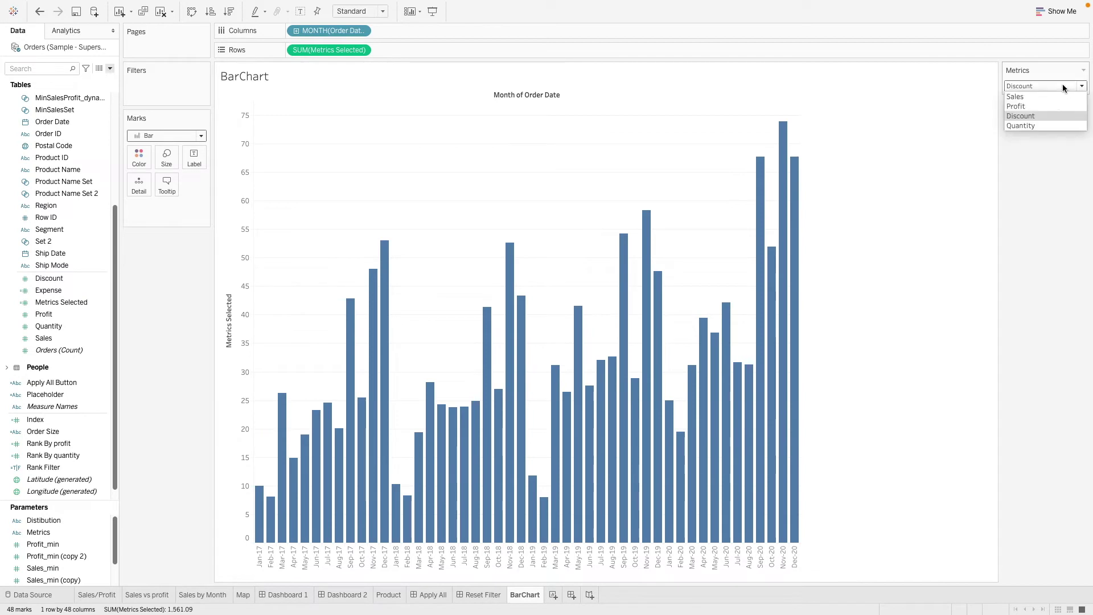
pyautogui.click(1031, 125)
pyautogui.click(1026, 86)
pyautogui.click(1019, 95)
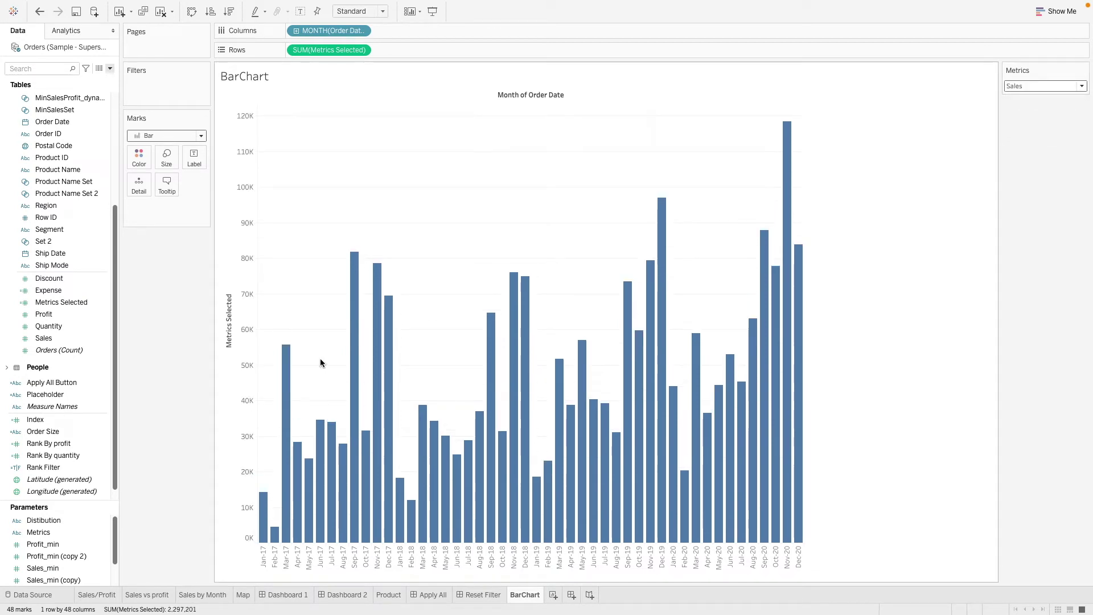
pyautogui.moveTo(441, 516)
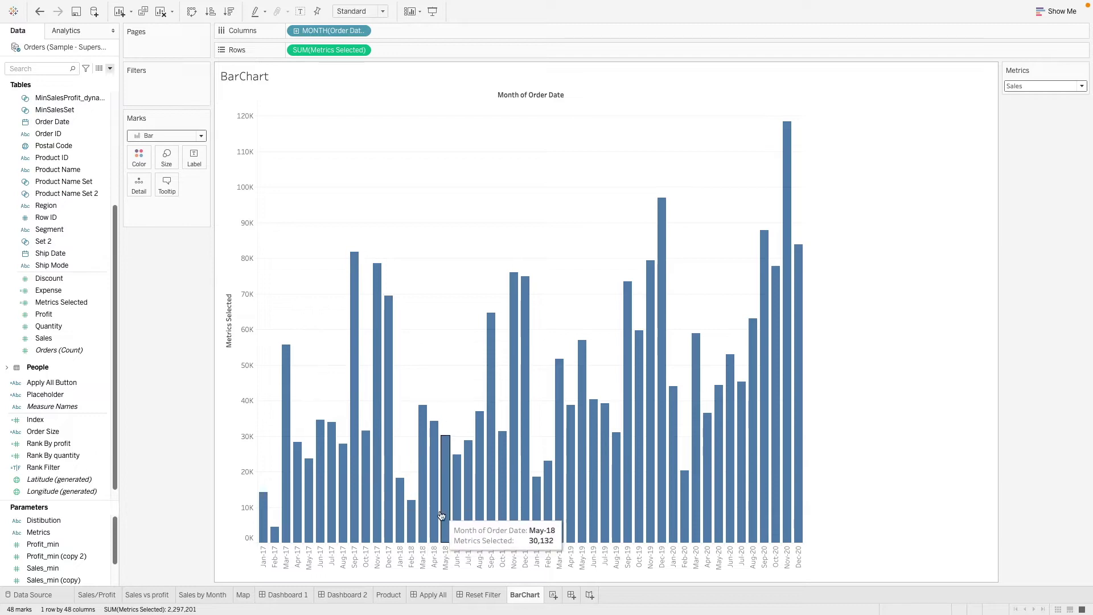
pyautogui.moveTo(322, 427)
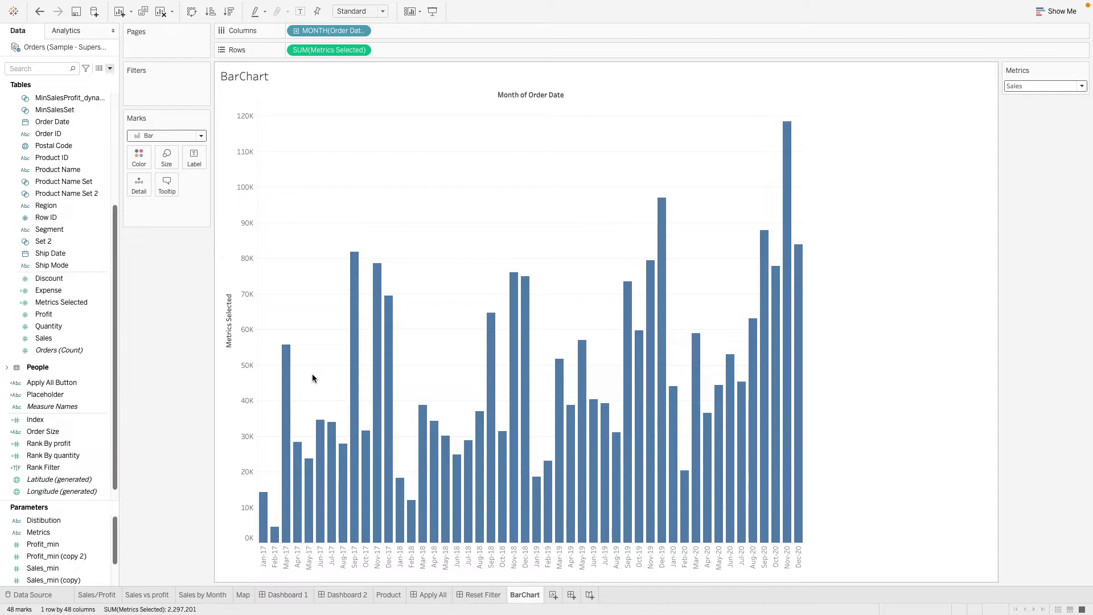
# Duplicate the BarChart sheet and set the copy's mark type to Line
pyautogui.rightClick(512, 596)
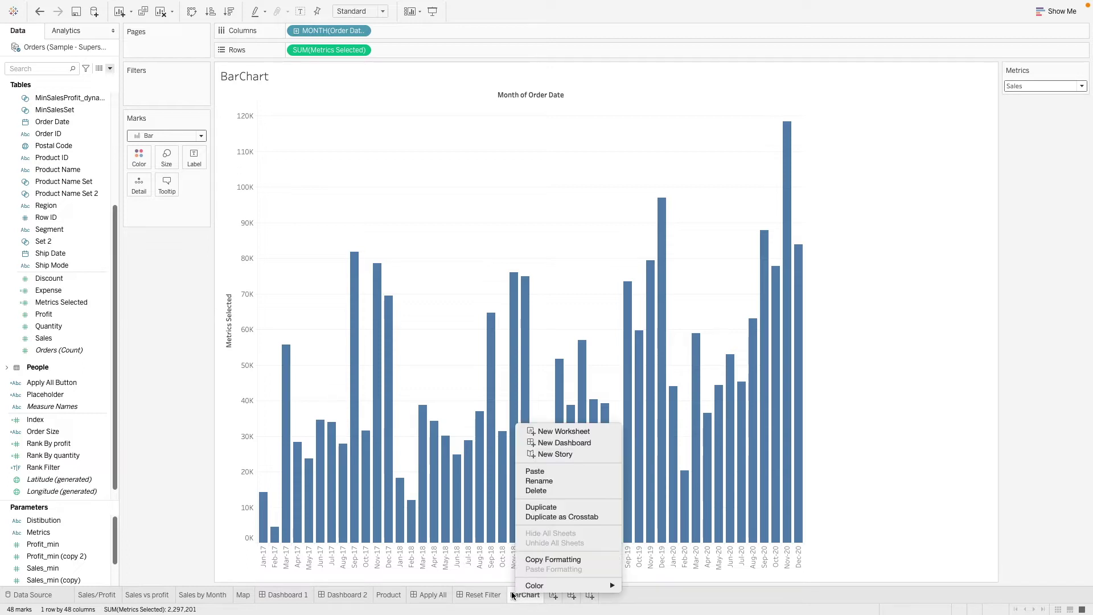
pyautogui.click(541, 508)
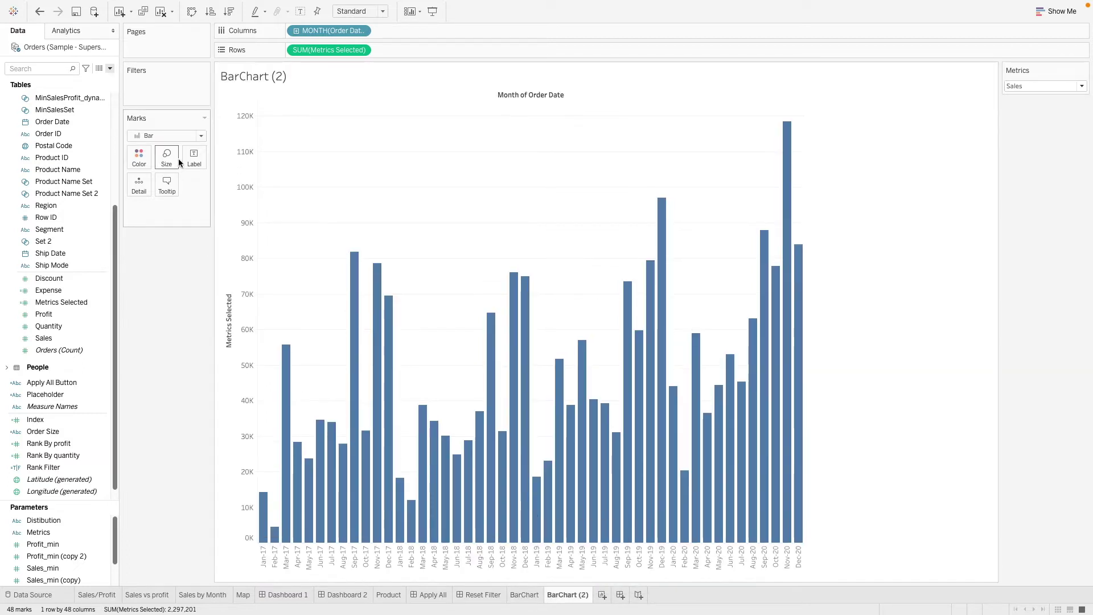
pyautogui.click(171, 135)
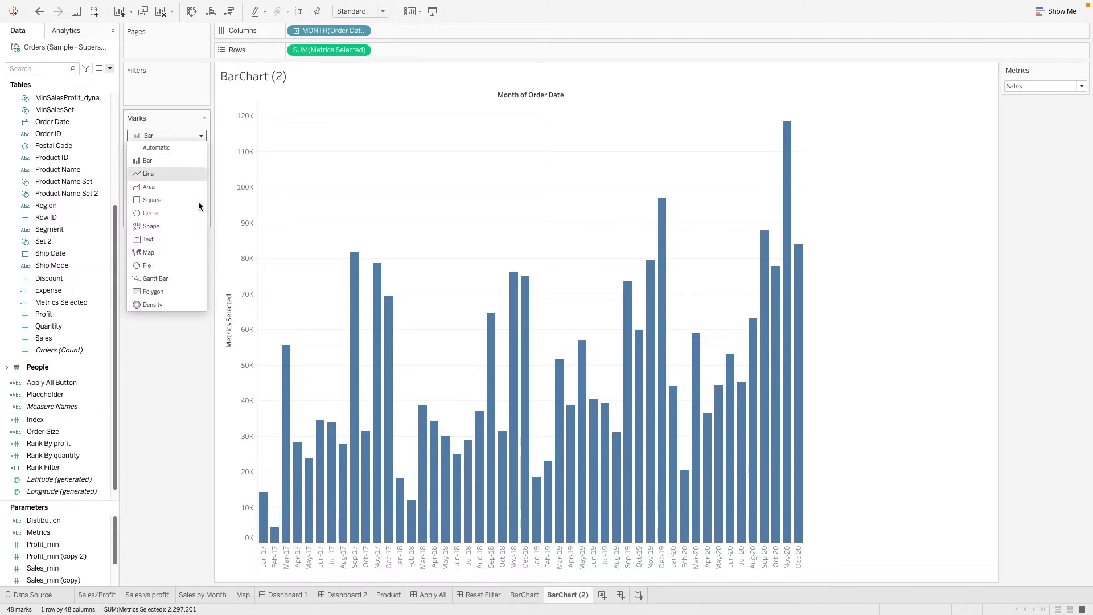
pyautogui.click(149, 174)
# Rename the duplicated sheet as LineChart
pyautogui.click(562, 599)
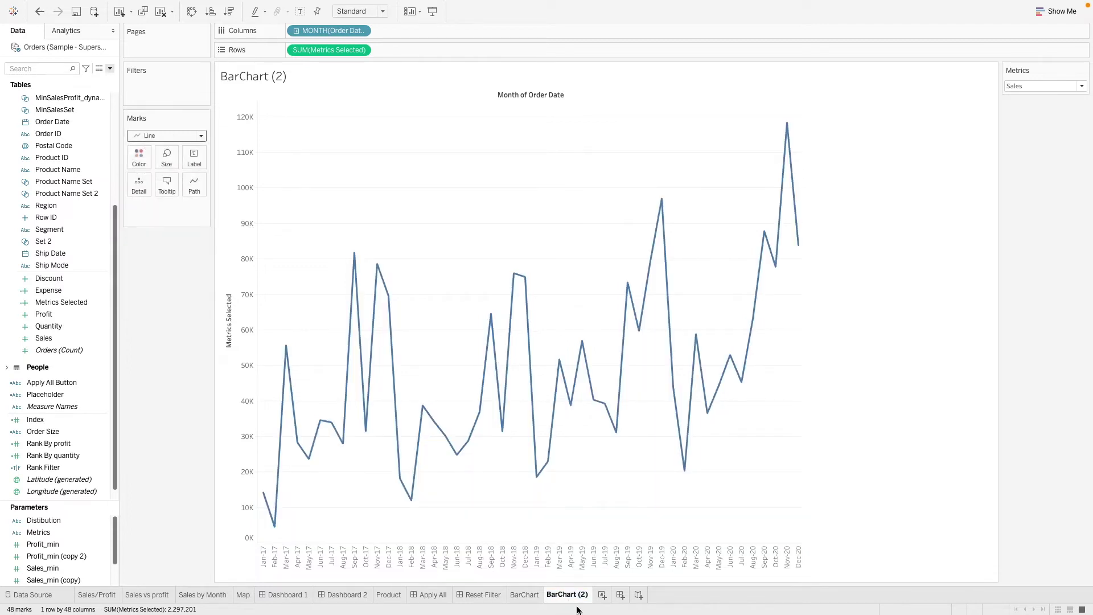
pyautogui.doubleClick(550, 590)
pyautogui.write('LineChart')
pyautogui.press('Return')
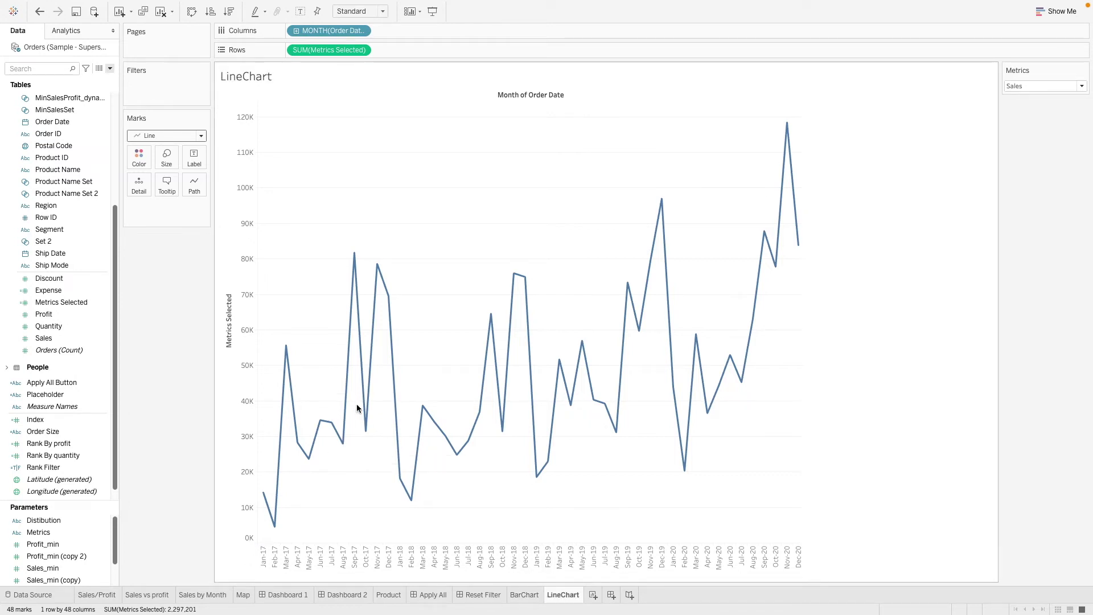
# Create a parameter named ChartType with the String data type
pyautogui.click(112, 67)
pyautogui.click(77, 90)
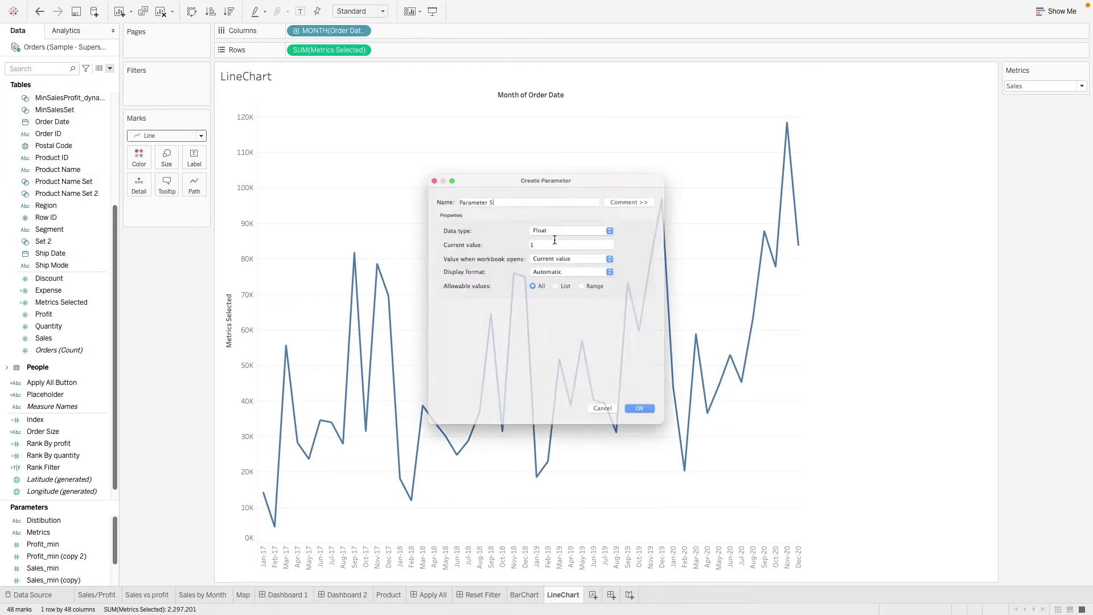
pyautogui.write('C')
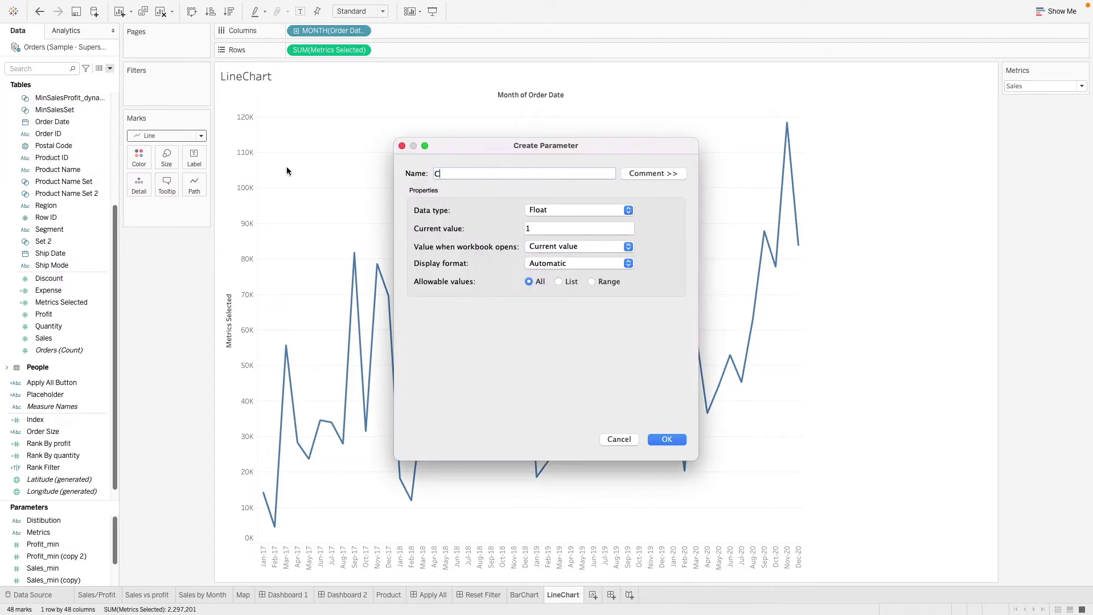
pyautogui.write('hartType')
pyautogui.click(562, 212)
pyautogui.click(553, 232)
# Restrict the ChartType parameter to a list with the values Bar Chart and Line Chart, and save it
pyautogui.click(559, 282)
pyautogui.click(453, 344)
pyautogui.write('Bar Chart')
pyautogui.press('Return')
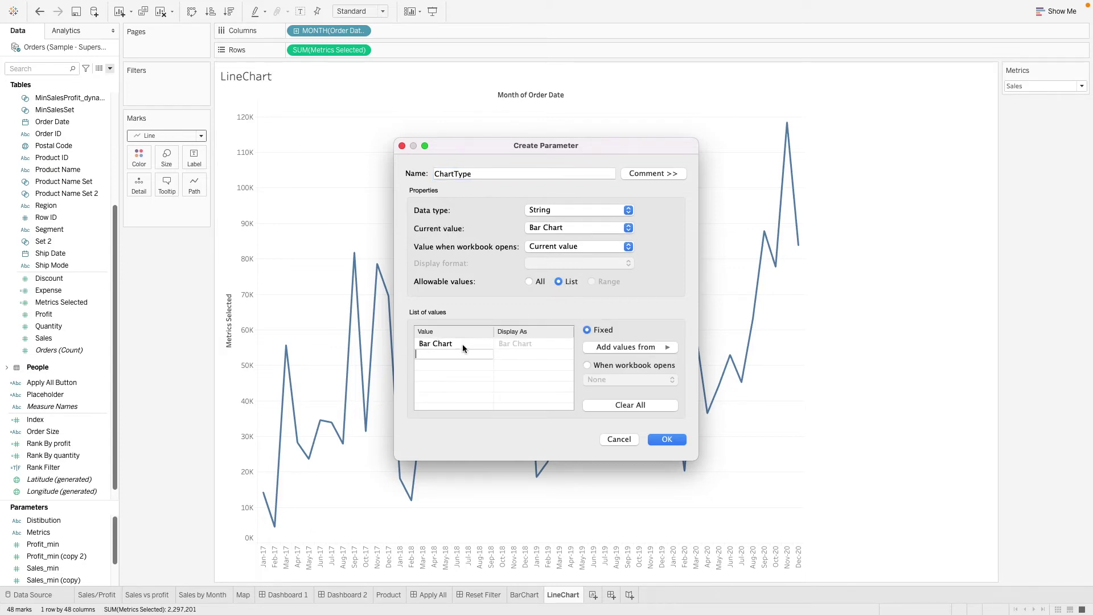
pyautogui.write('Line Chart')
pyautogui.press('Return')
pyautogui.click(651, 437)
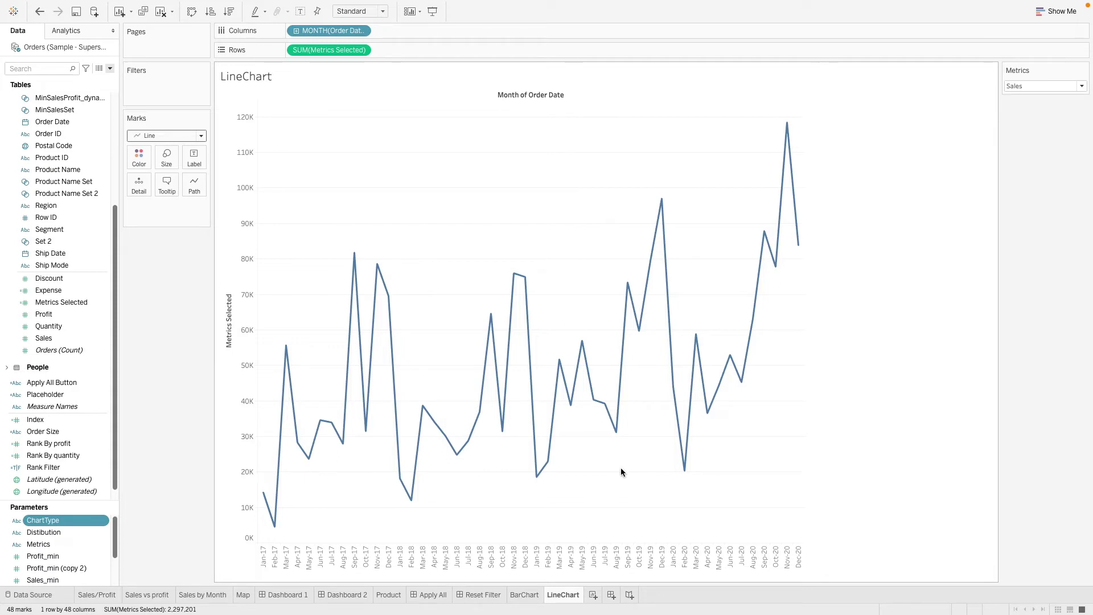
# Create a new dashboard and set its size to Automatic
pyautogui.click(611, 595)
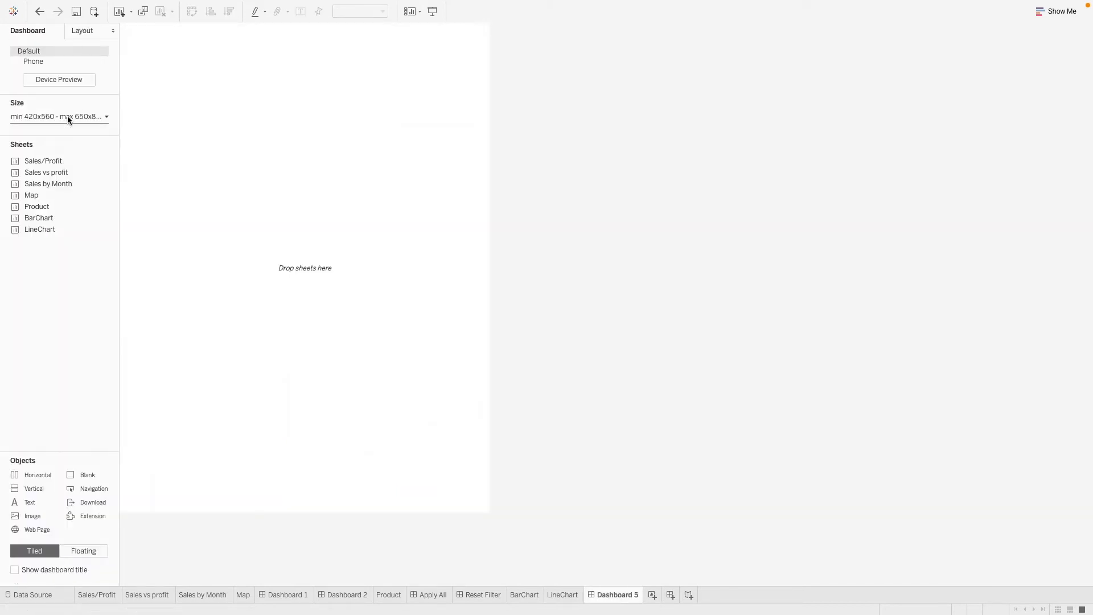
pyautogui.click(72, 117)
pyautogui.click(71, 134)
pyautogui.click(71, 155)
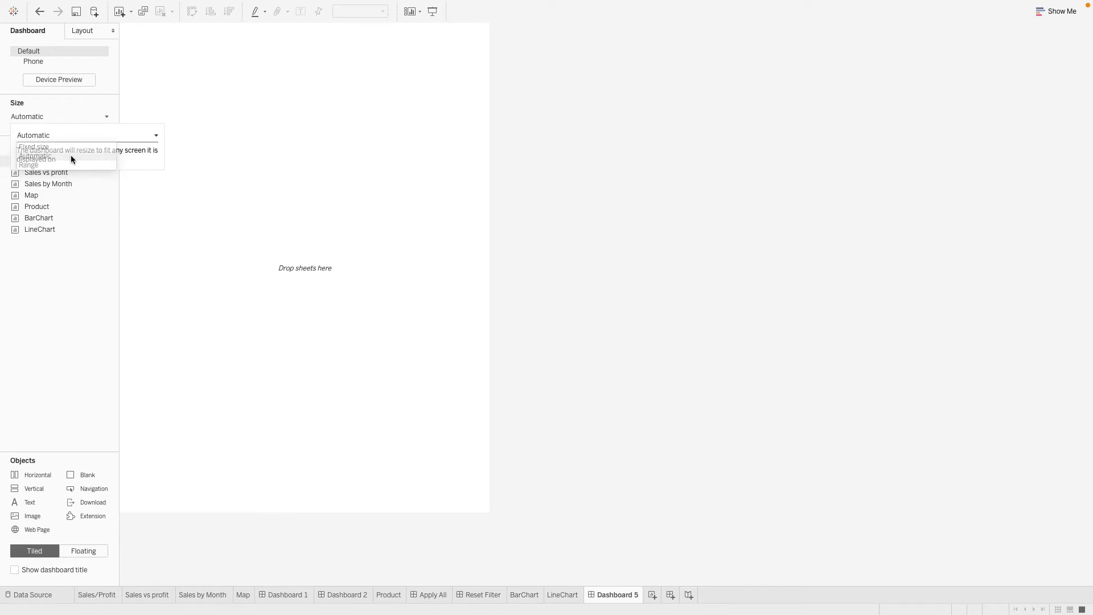
# Add the BarChart and LineChart sheets to the dashboard, with LineChart placed below BarChart
pyautogui.doubleClick(49, 219)
pyautogui.doubleClick(52, 228)
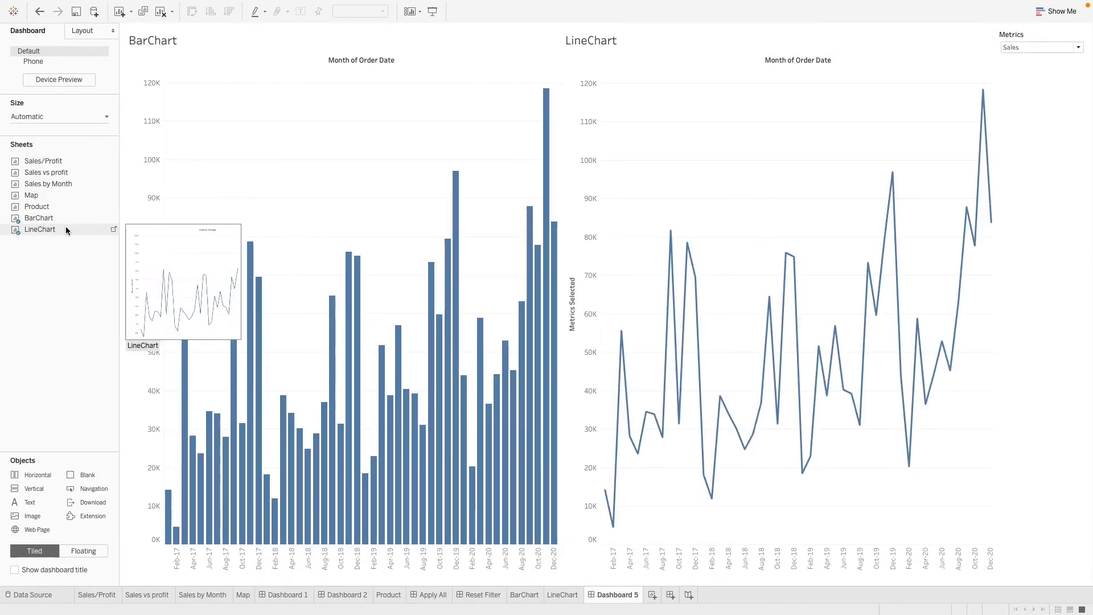
pyautogui.click(647, 114)
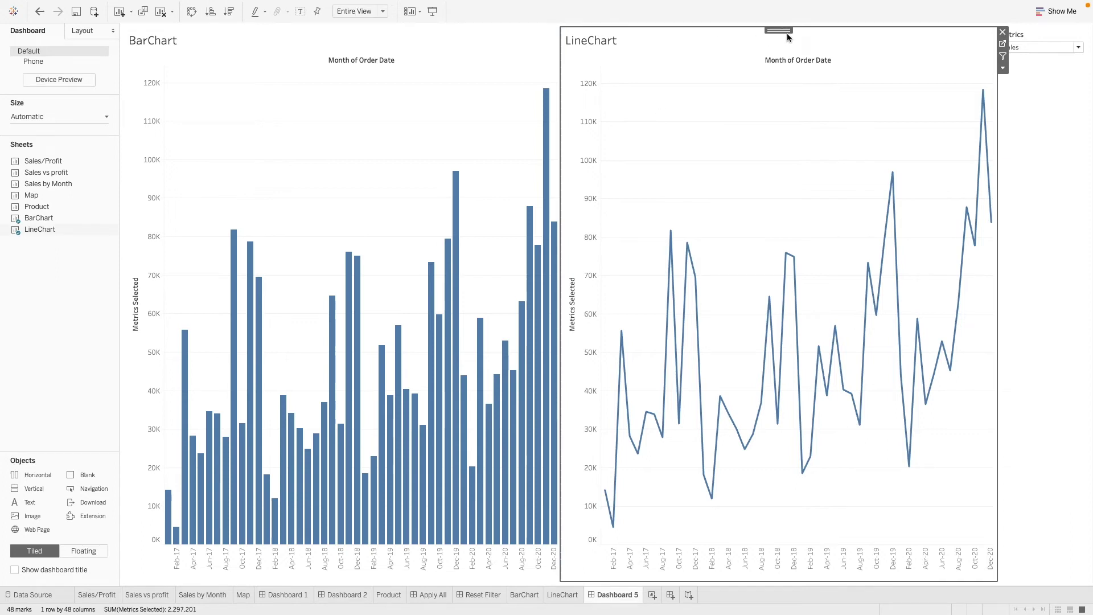
pyautogui.moveTo(787, 37); pyautogui.dragTo(445, 511)
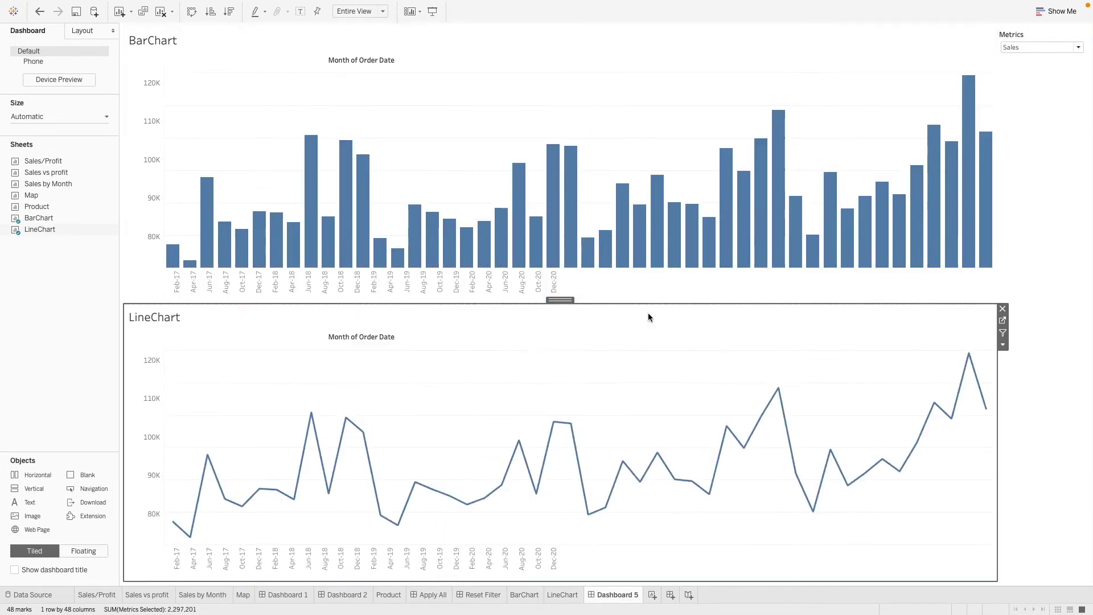
# Show the ChartType parameter control on the dashboard through the BarChart view
pyautogui.click(1089, 92)
pyautogui.click(989, 72)
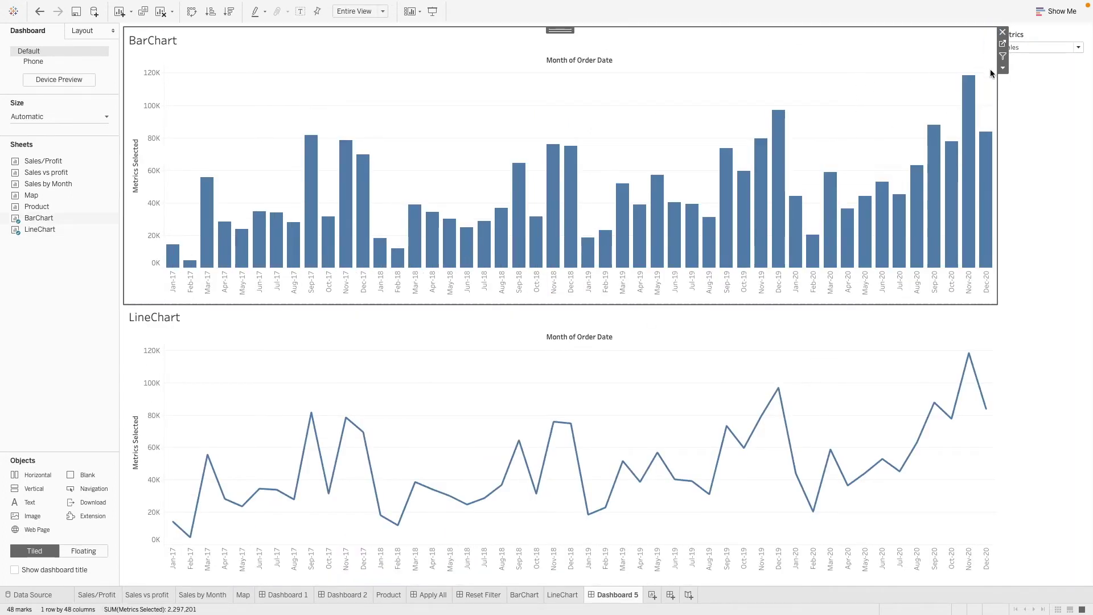
pyautogui.click(1003, 68)
pyautogui.moveTo(1018, 170)
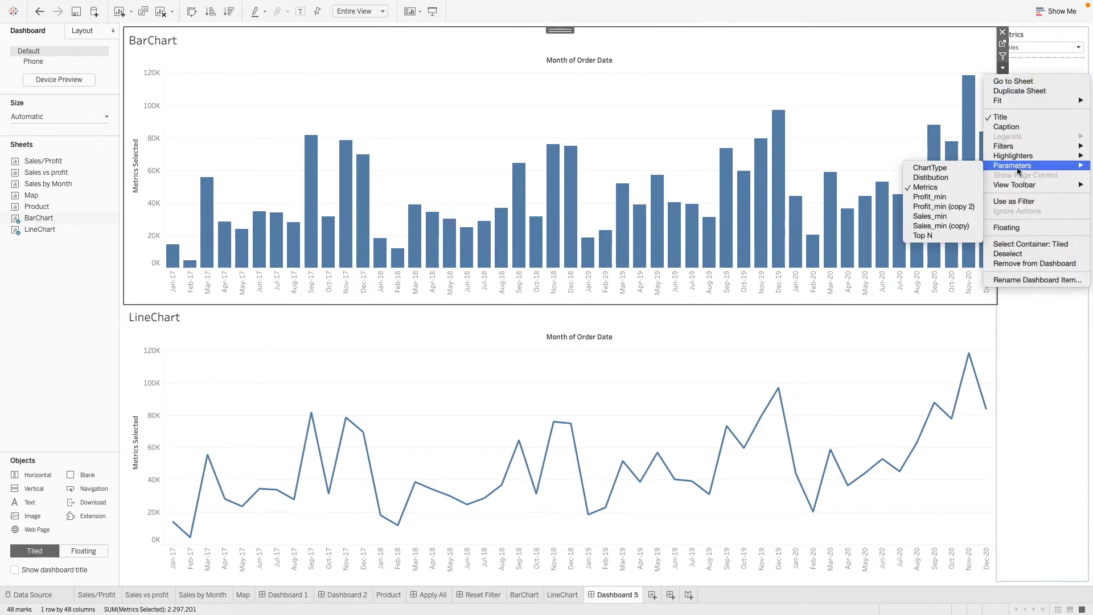
pyautogui.click(960, 170)
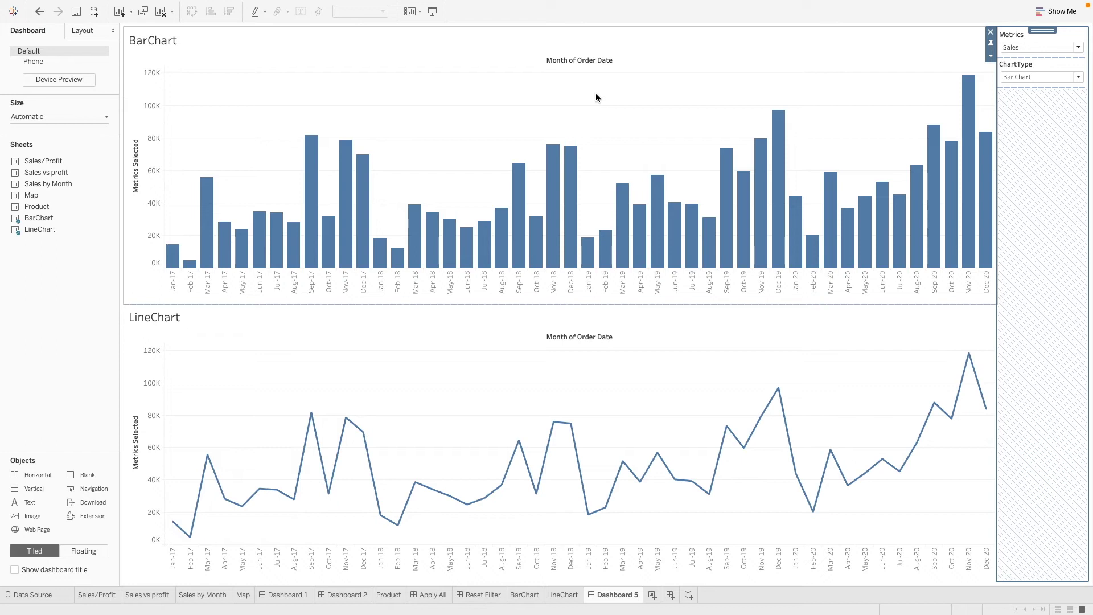
pyautogui.click(1042, 47)
pyautogui.click(1038, 64)
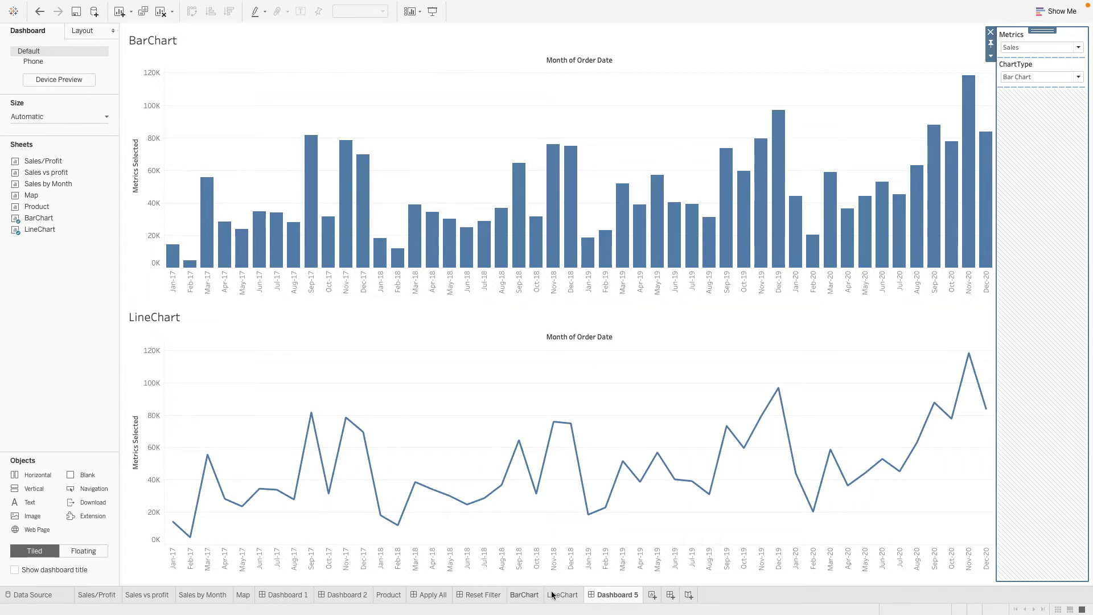
# On the BarChart sheet, start a new calculated field and name it "ChartTYpe Filter"
pyautogui.click(527, 595)
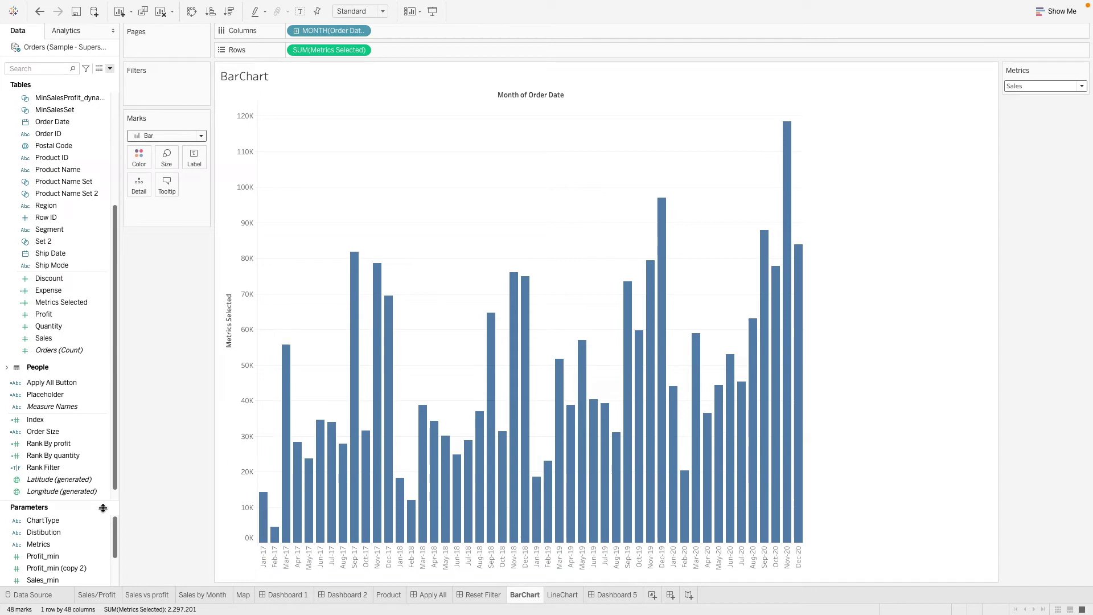
pyautogui.click(110, 68)
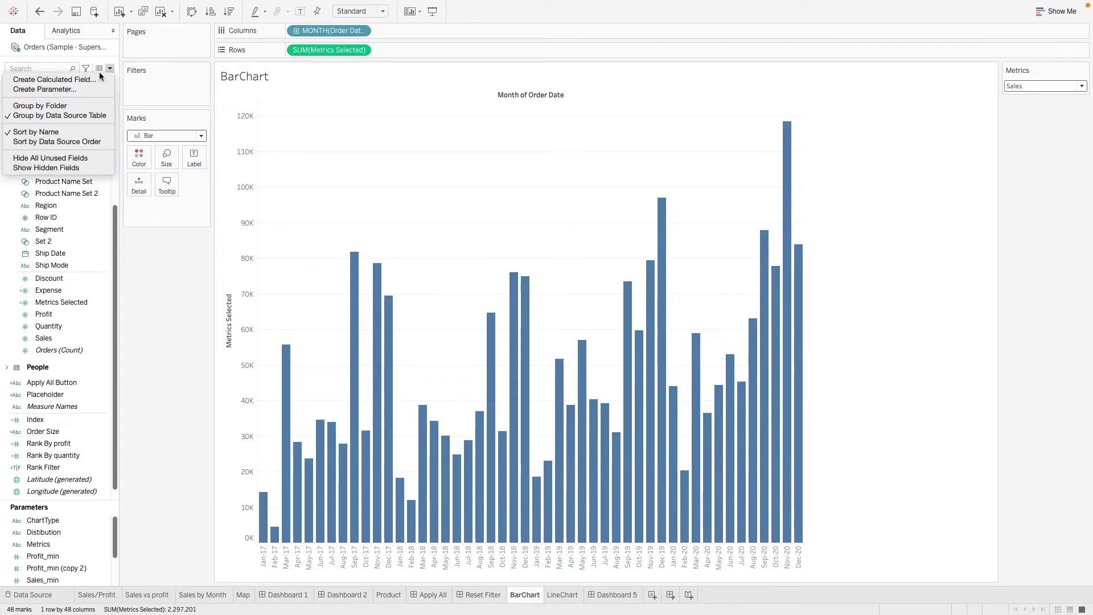
pyautogui.click(94, 79)
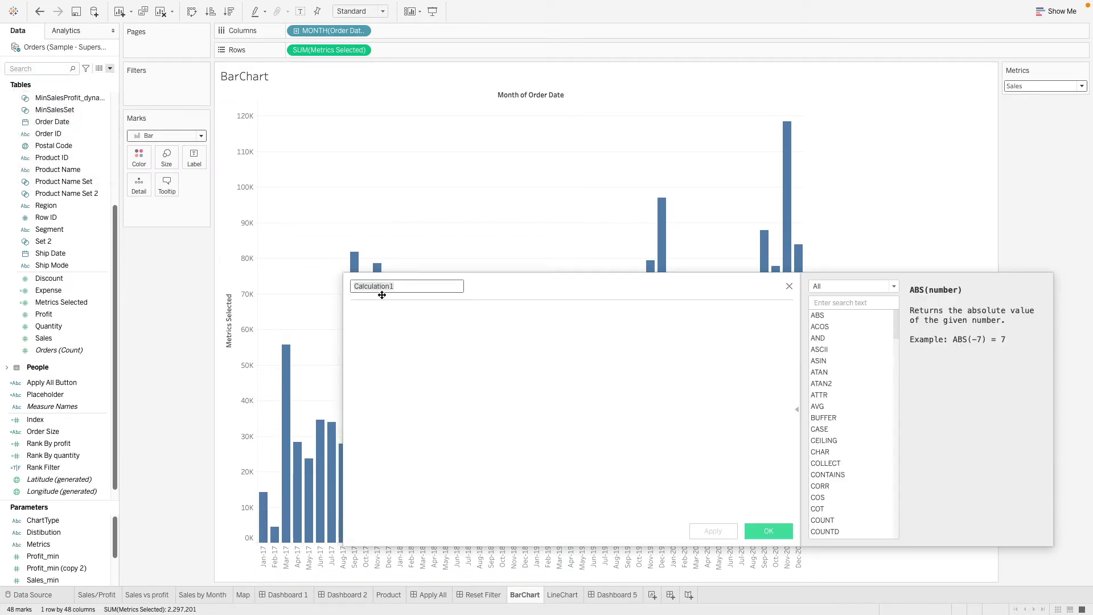
pyautogui.click(407, 290)
pyautogui.moveTo(406, 290); pyautogui.dragTo(293, 265)
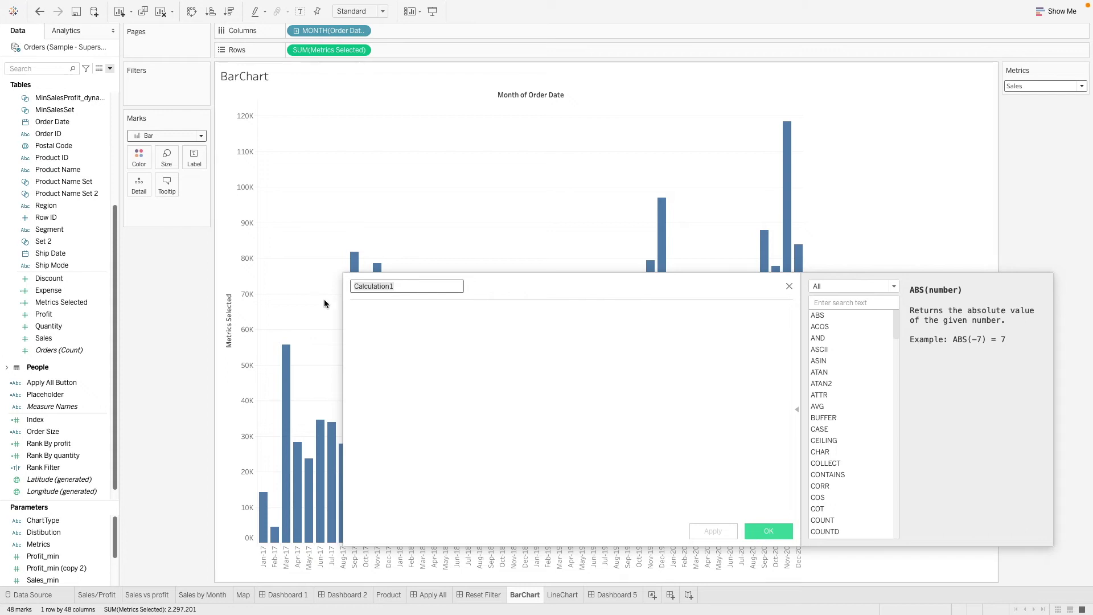
pyautogui.write('ChartTYpe Filter')
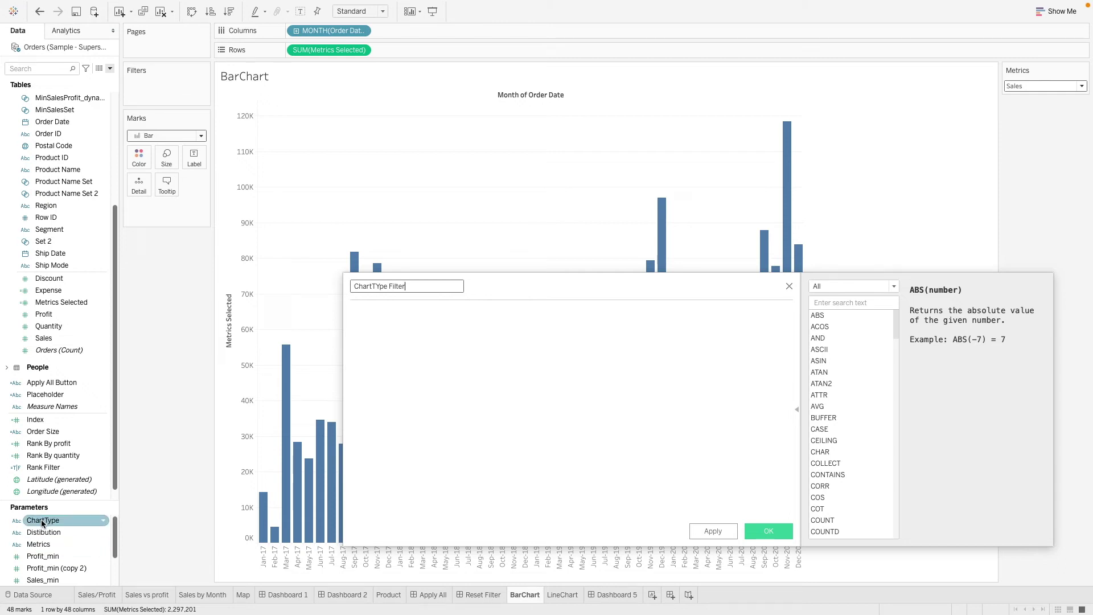
# Use the ChartType parameter as the formula, correct the field name to "ChartType Filter" and save the calculated field
pyautogui.moveTo(42, 520); pyautogui.dragTo(514, 412)
pyautogui.click(380, 286)
pyautogui.press('BackSpace')
pyautogui.write('y')
pyautogui.click(451, 357)
pyautogui.click(766, 526)
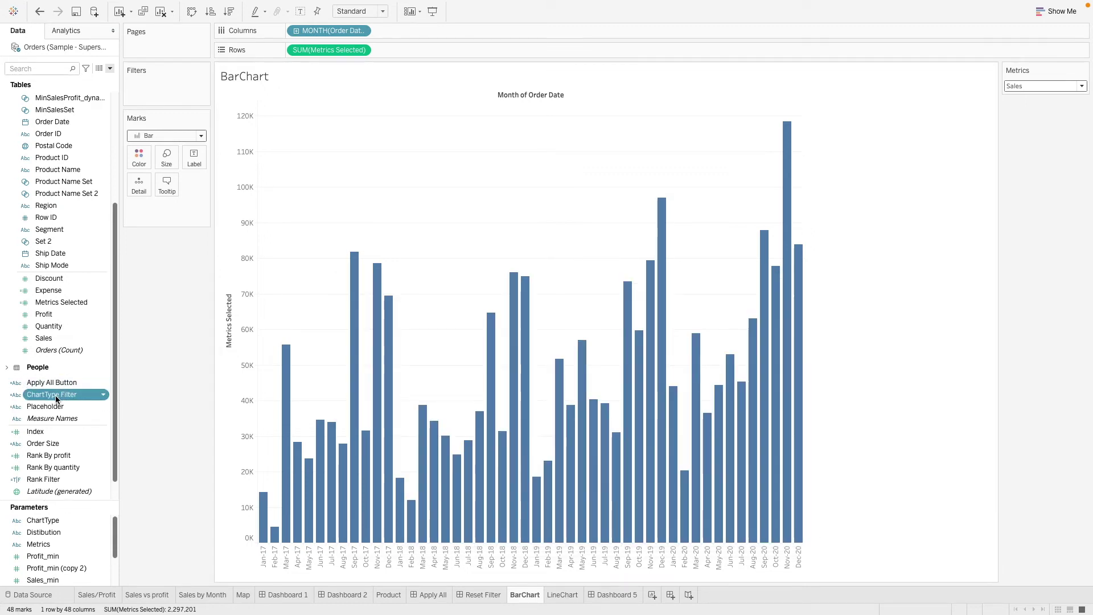
# Add ChartType Filter to the BarChart sheet's filters, limited to the Bar Chart value
pyautogui.moveTo(56, 400); pyautogui.dragTo(187, 94)
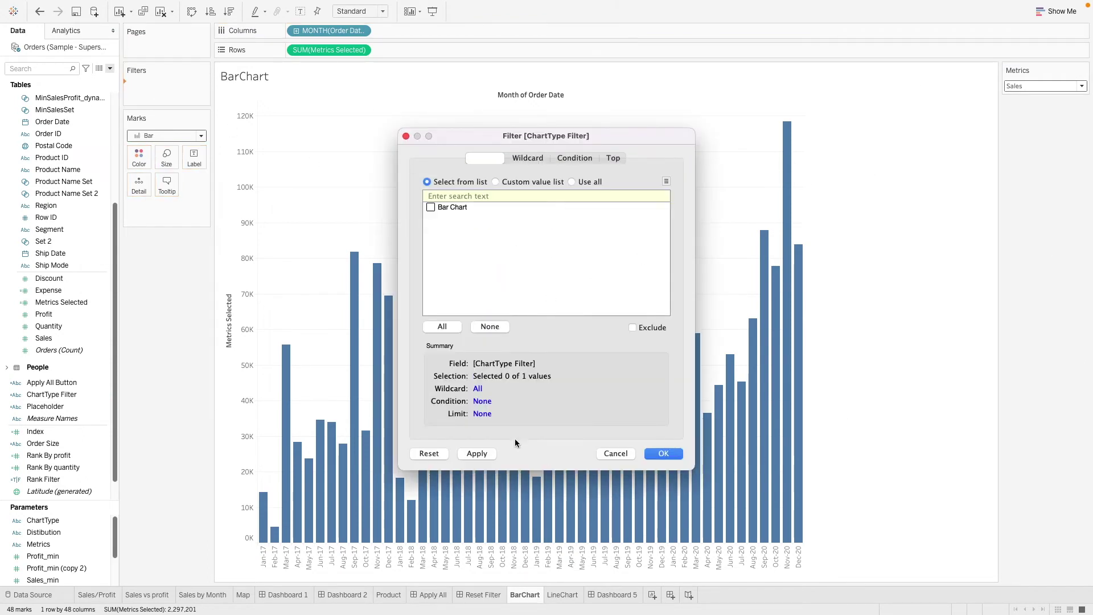
pyautogui.click(662, 453)
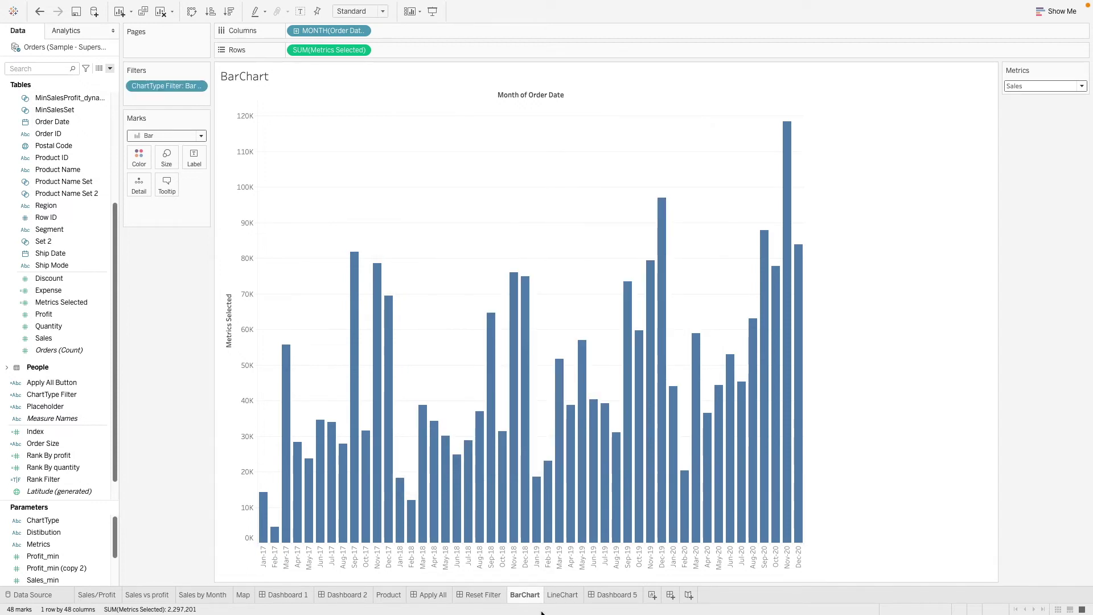
# On the LineChart sheet, add ChartType Filter as a filter with "Line Chart" in its custom value list
pyautogui.click(567, 596)
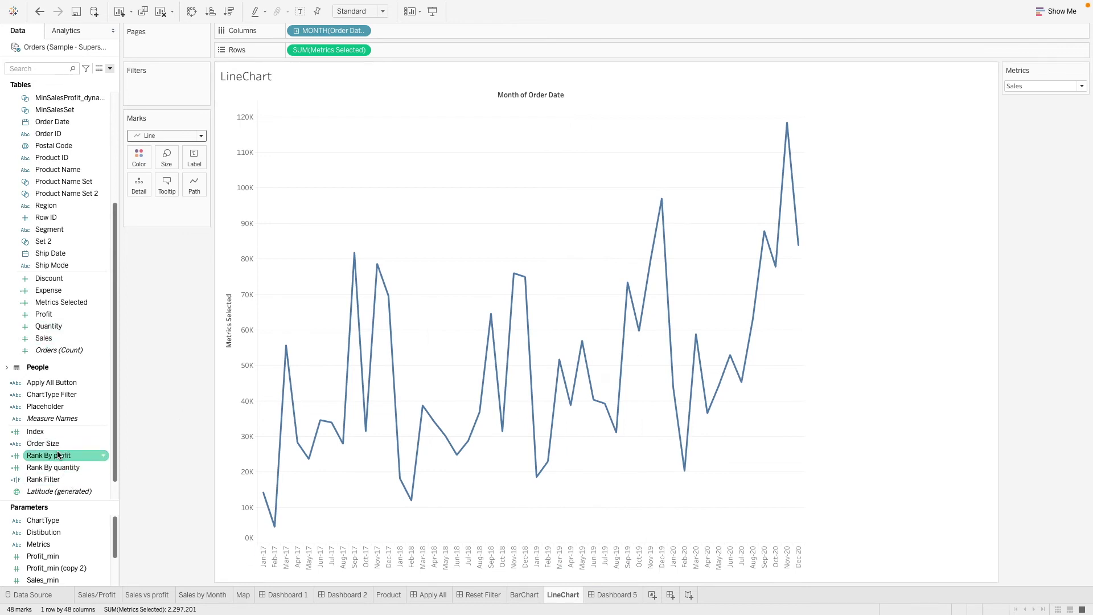
pyautogui.moveTo(41, 394); pyautogui.dragTo(169, 77)
pyautogui.click(495, 182)
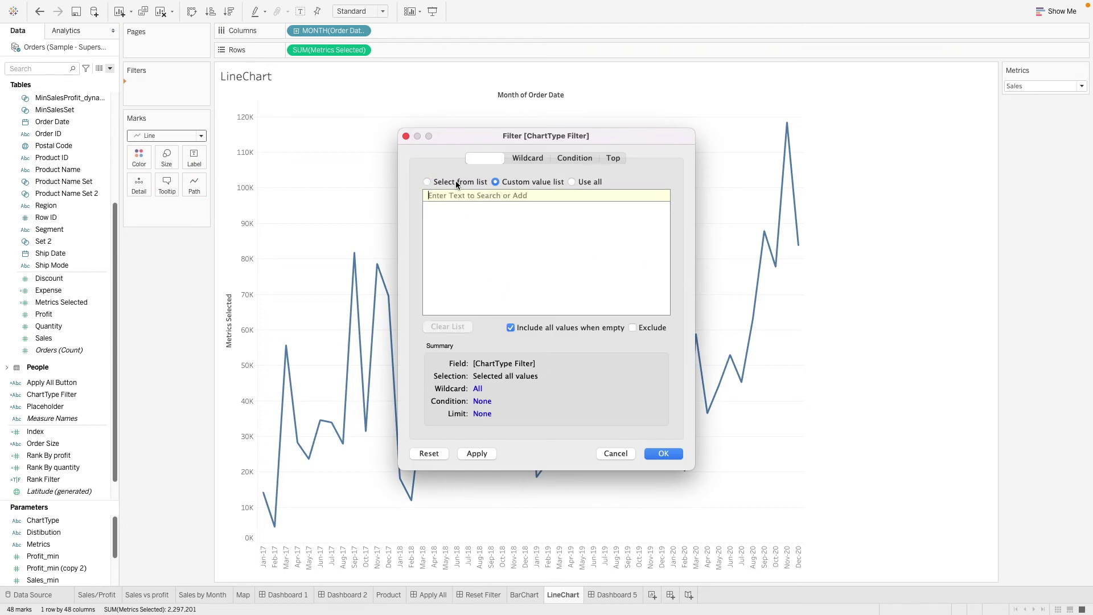
pyautogui.click(456, 182)
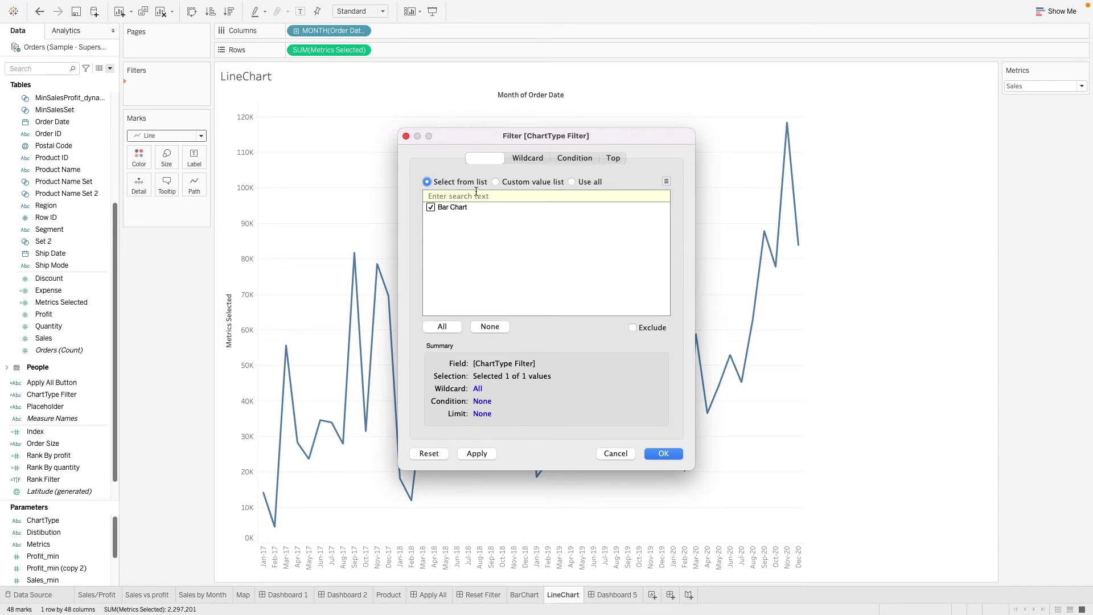
pyautogui.click(518, 183)
pyautogui.write('Lis')
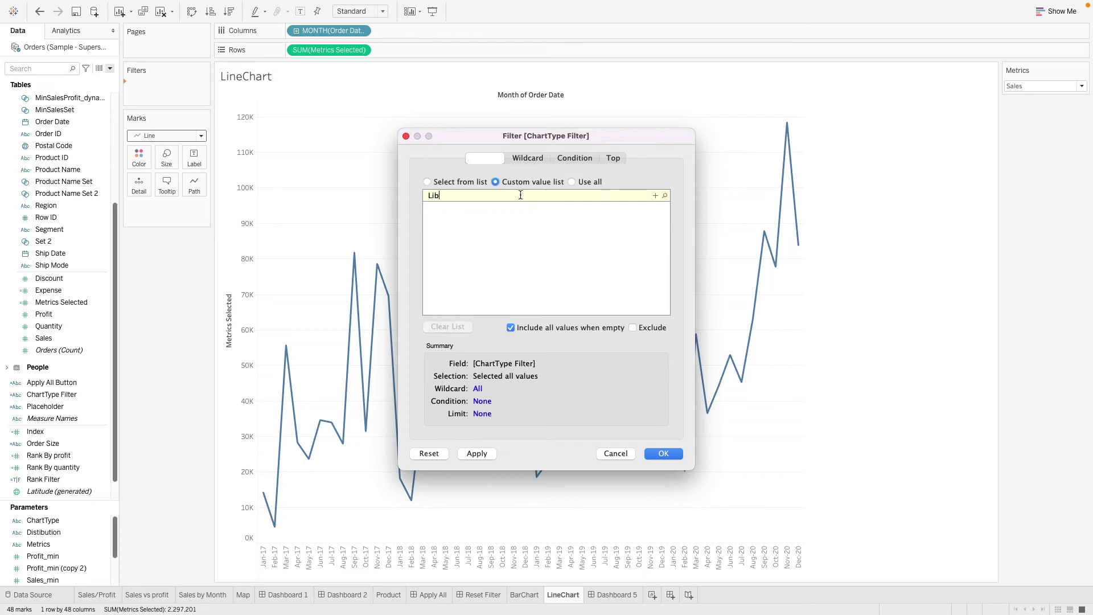
pyautogui.press('BackSpace')
pyautogui.write('ne Chart')
pyautogui.click(655, 195)
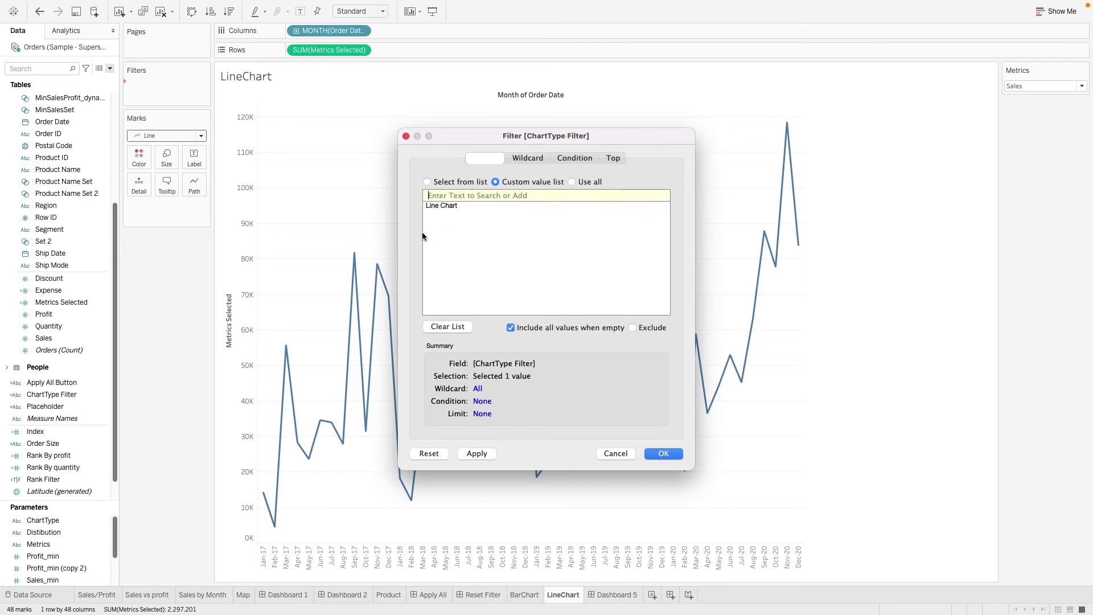
pyautogui.click(667, 454)
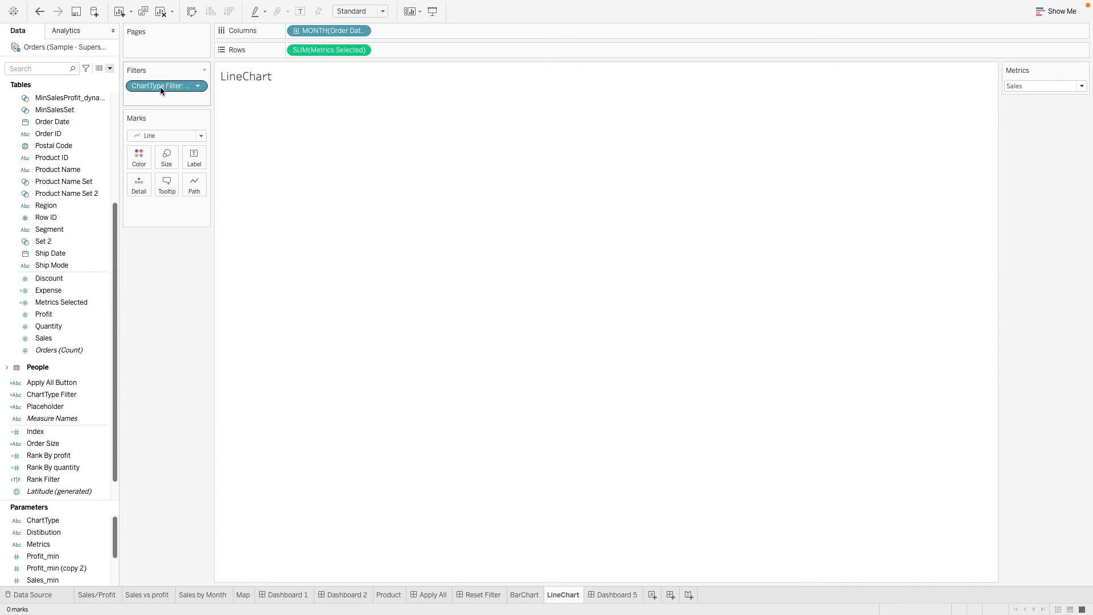
# Show the ChartType parameter control on the LineChart sheet, set it to Line Chart and check the BarChart sheet
pyautogui.rightClick(46, 521)
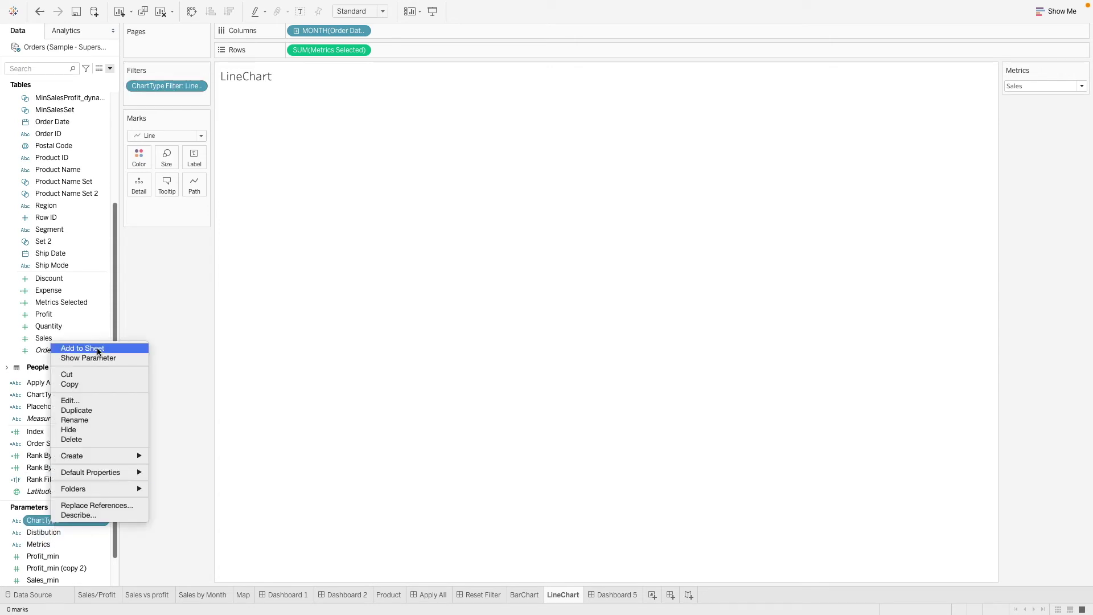
pyautogui.click(92, 359)
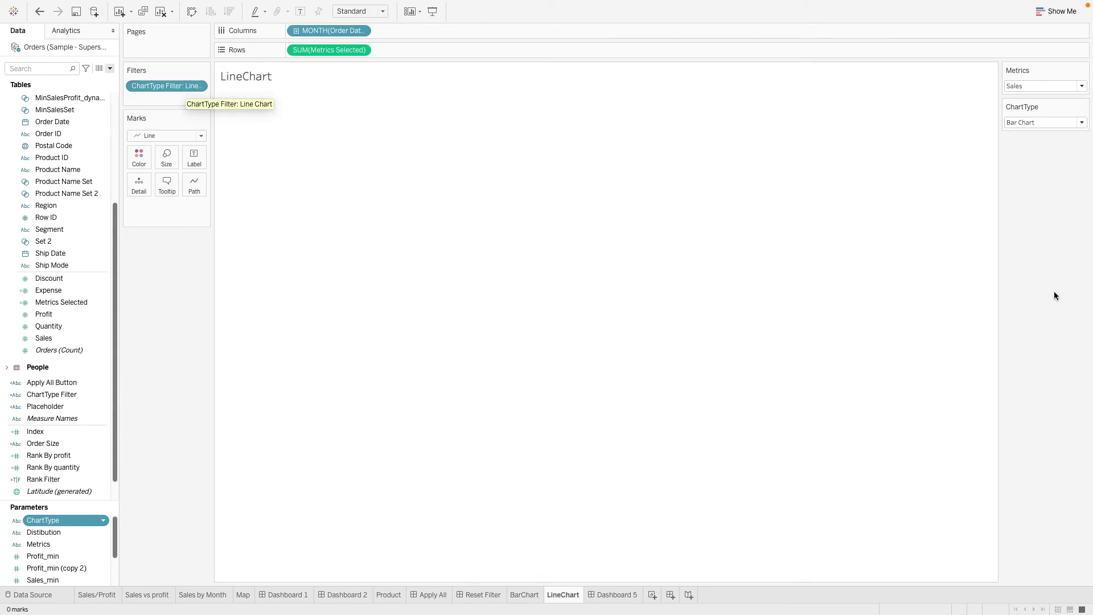
pyautogui.click(1052, 121)
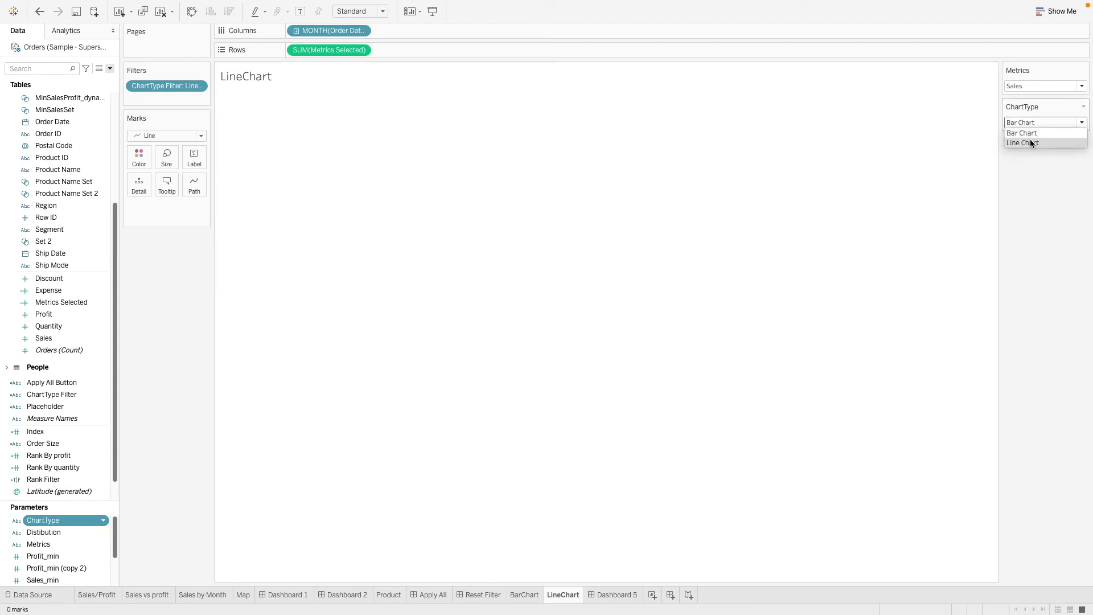
pyautogui.click(1030, 142)
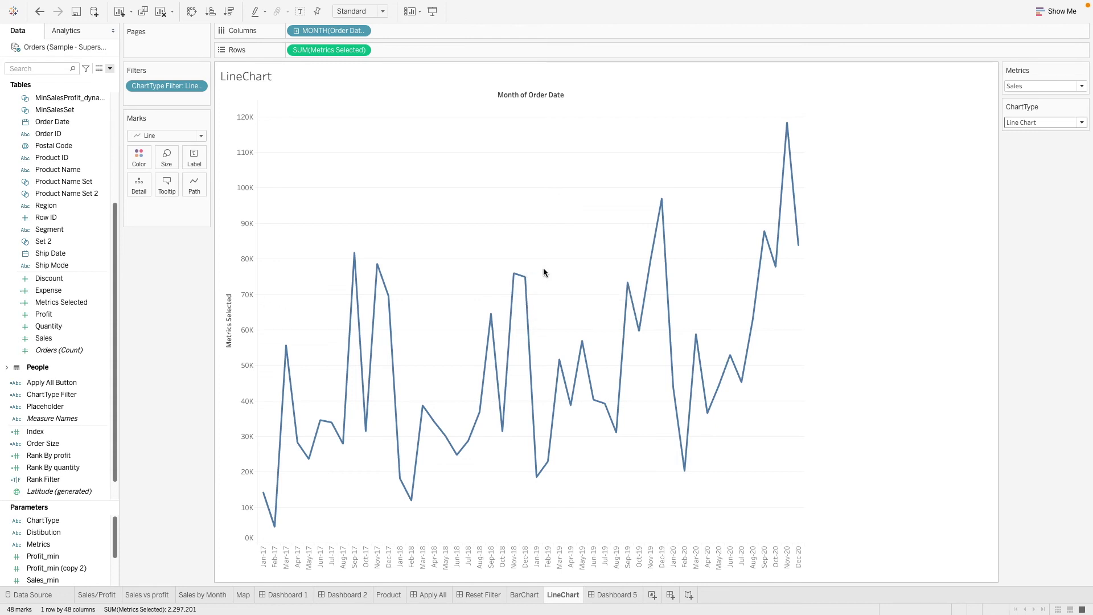
pyautogui.click(533, 595)
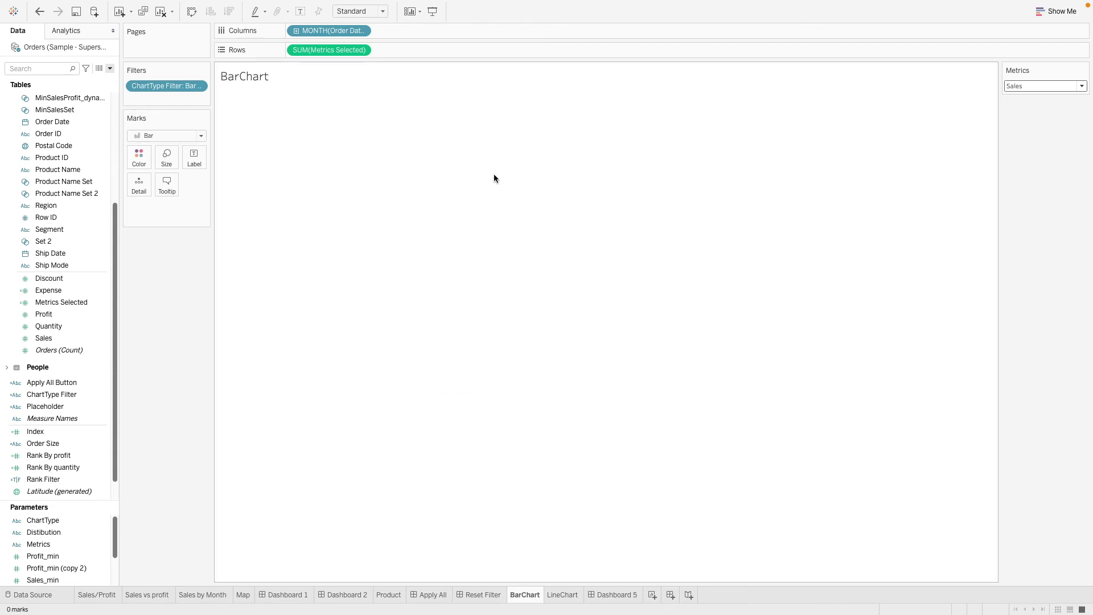
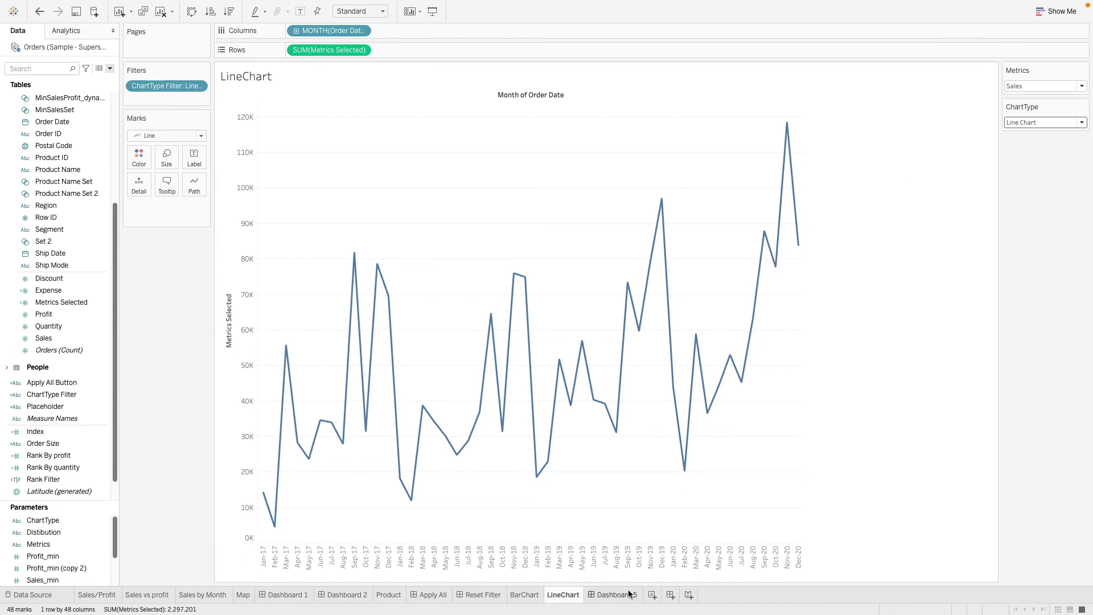
# Open Dashboard 5 and set its ChartType parameter to Bar Chart
pyautogui.moveTo(623, 599)
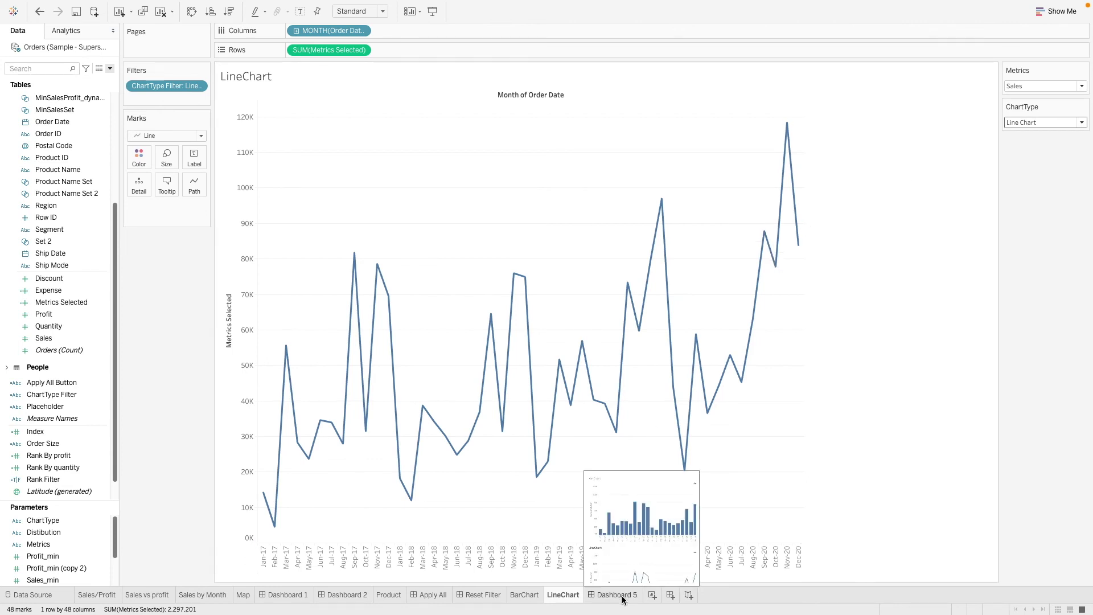
pyautogui.click(623, 599)
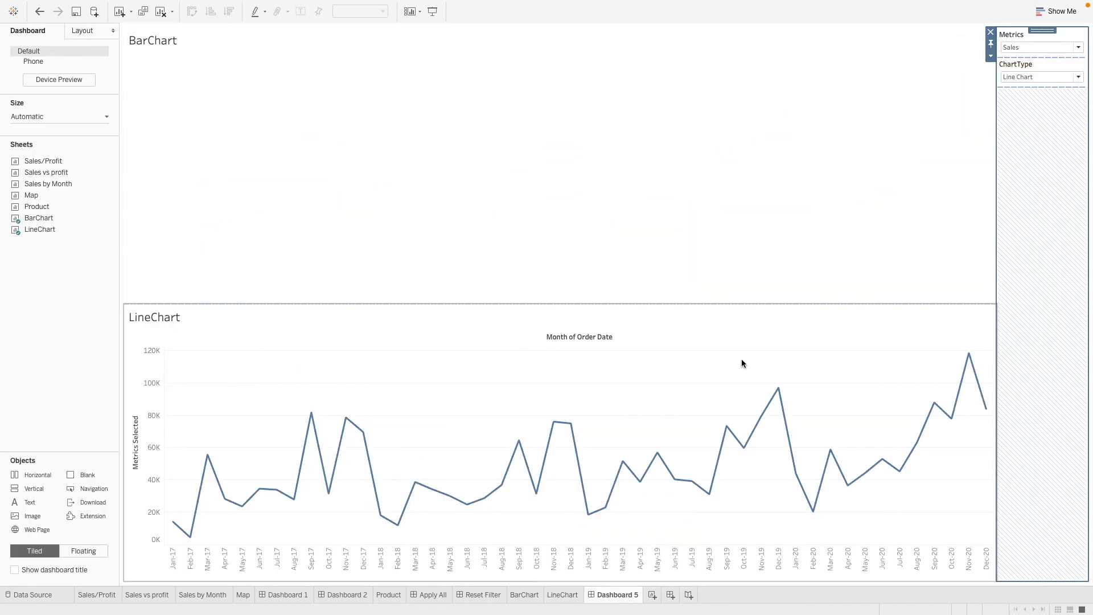
pyautogui.click(1057, 77)
pyautogui.click(1042, 89)
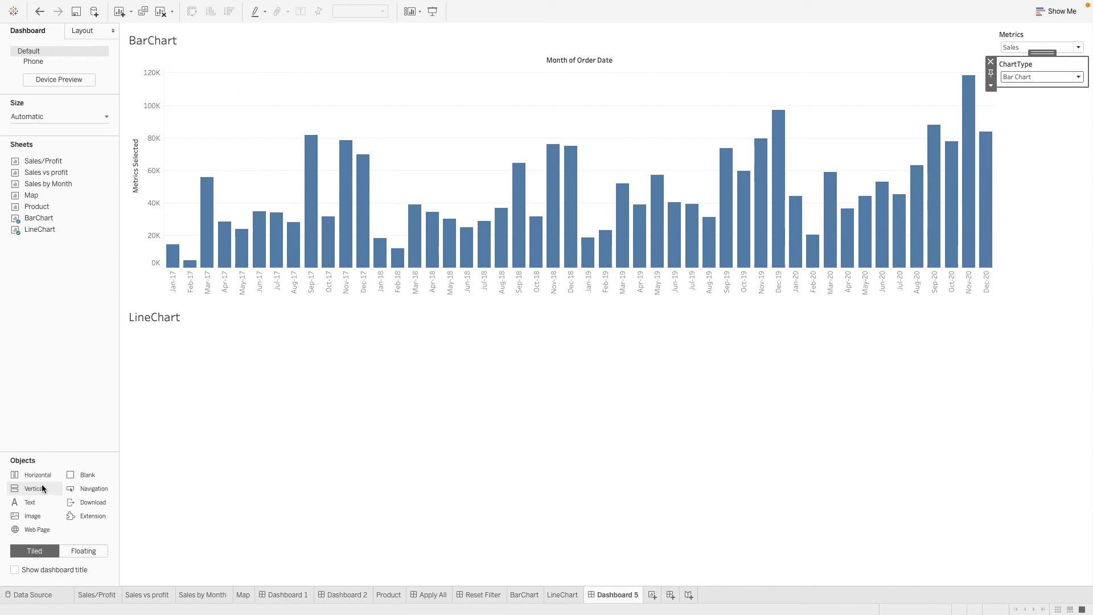
# Add a floating vertical container over the dashboard's charts and move the BarChart view into it
pyautogui.click(68, 549)
pyautogui.moveTo(34, 489); pyautogui.dragTo(317, 181)
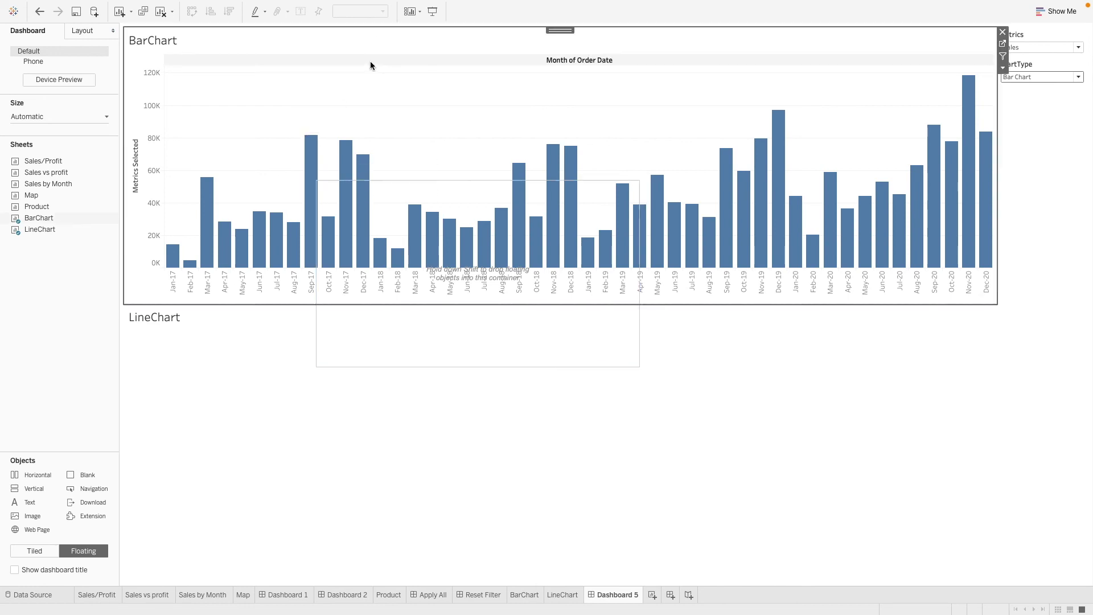
pyautogui.moveTo(310, 39); pyautogui.dragTo(527, 251)
# Make the LineChart view floating and place it in the vertical container below BarChart
pyautogui.click(343, 47)
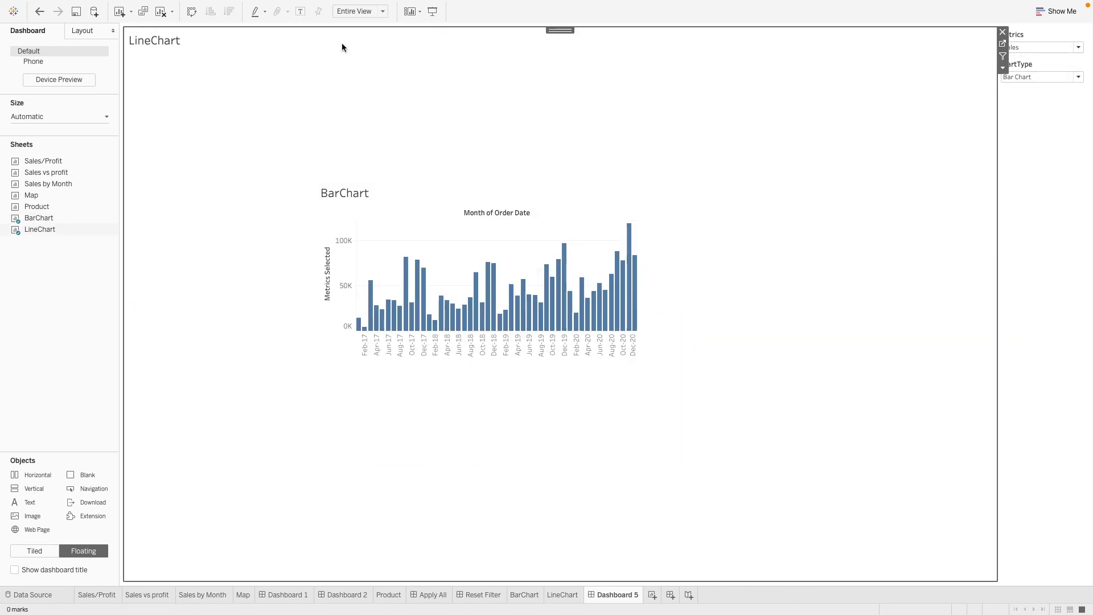
pyautogui.click(1003, 67)
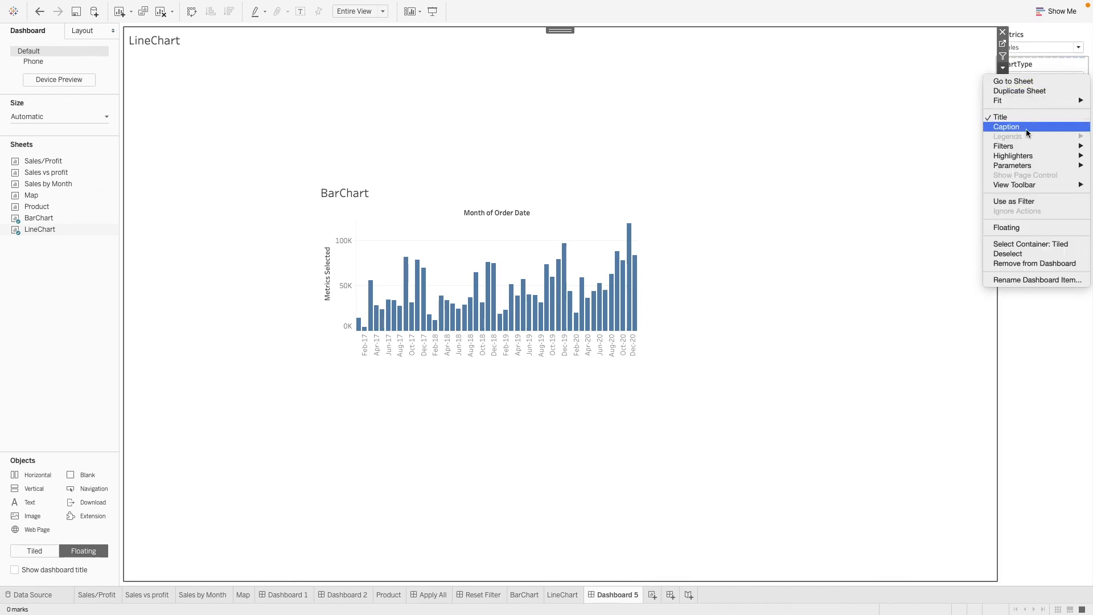
pyautogui.click(1012, 228)
pyautogui.moveTo(310, 39); pyautogui.dragTo(477, 320)
# Move and enlarge the chart container to fill the dashboard area beside the parameter controls
pyautogui.click(512, 194)
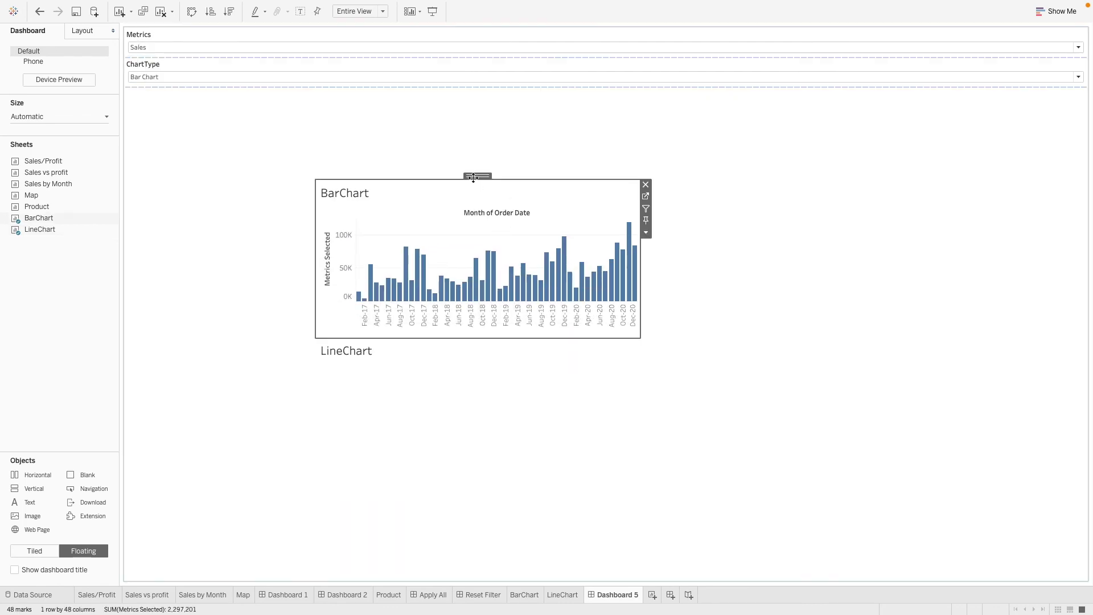
pyautogui.moveTo(476, 177); pyautogui.dragTo(242, 133)
pyautogui.moveTo(146, 104); pyautogui.dragTo(130, 80)
pyautogui.moveTo(605, 127); pyautogui.dragTo(969, 146)
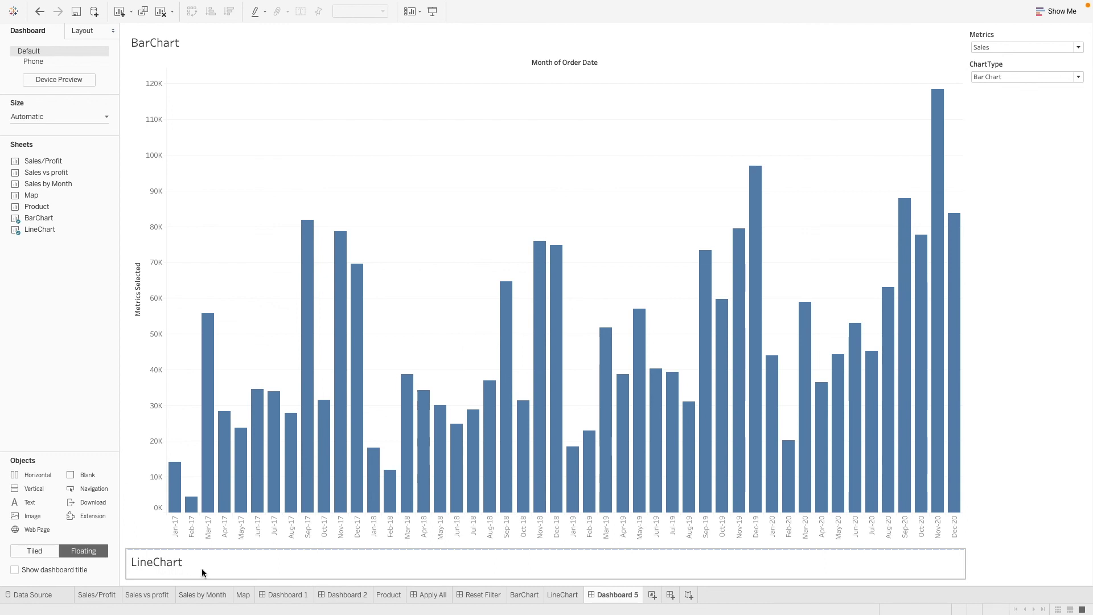
# Hide the titles of the LineChart and BarChart views on the dashboard
pyautogui.rightClick(176, 564)
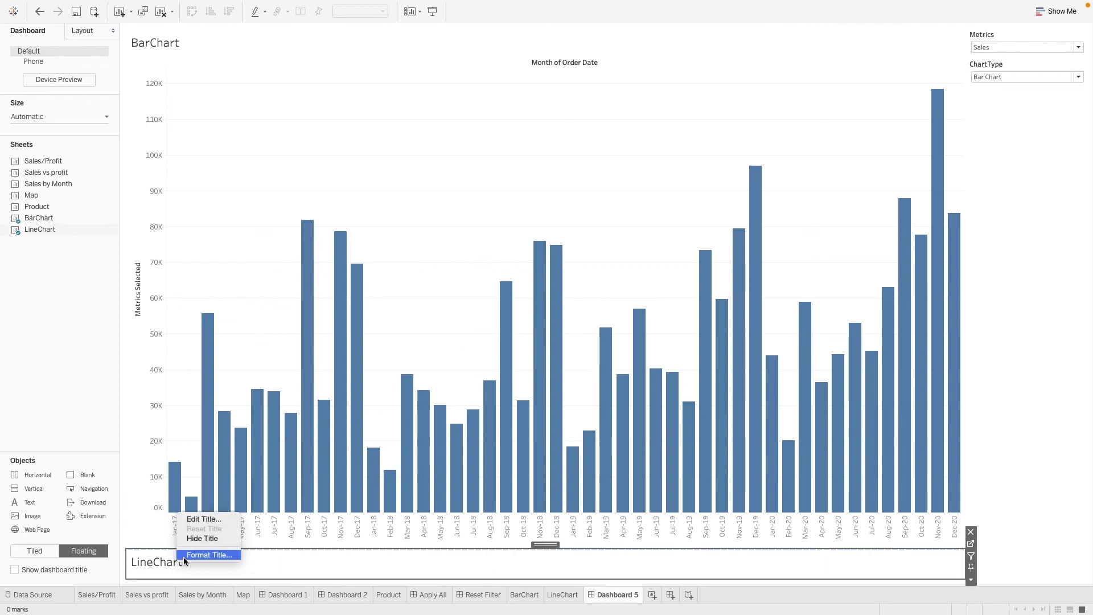
pyautogui.click(201, 538)
pyautogui.rightClick(162, 43)
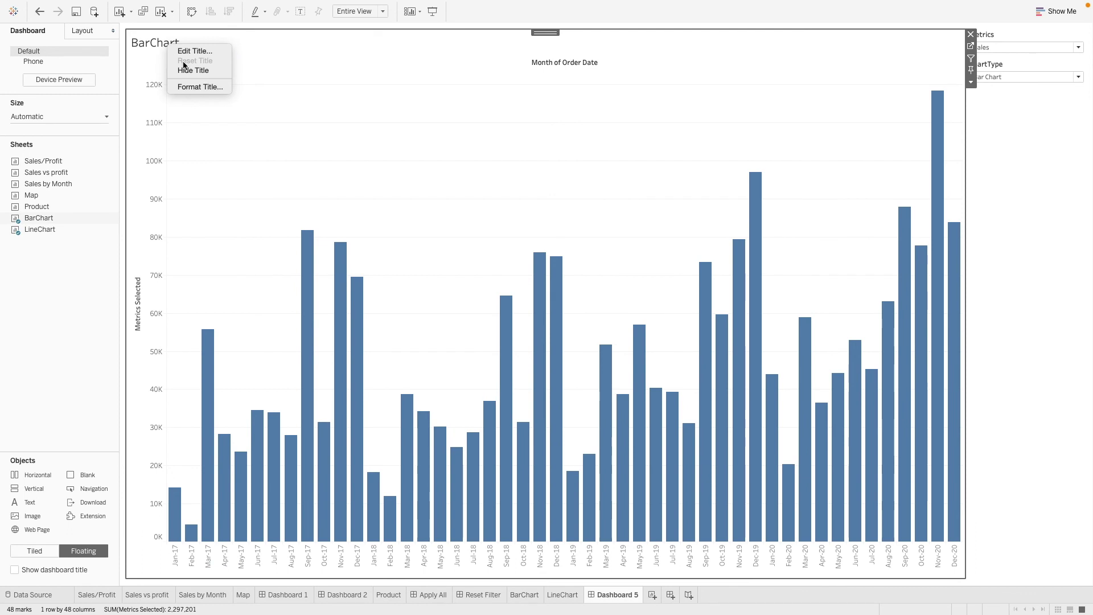
pyautogui.click(194, 68)
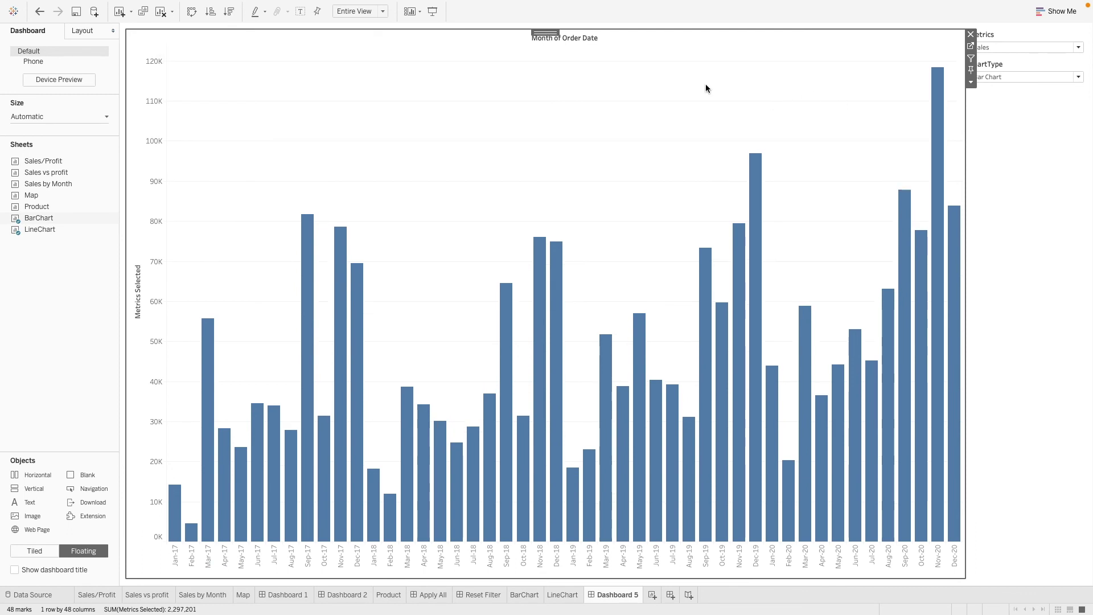
pyautogui.click(1065, 222)
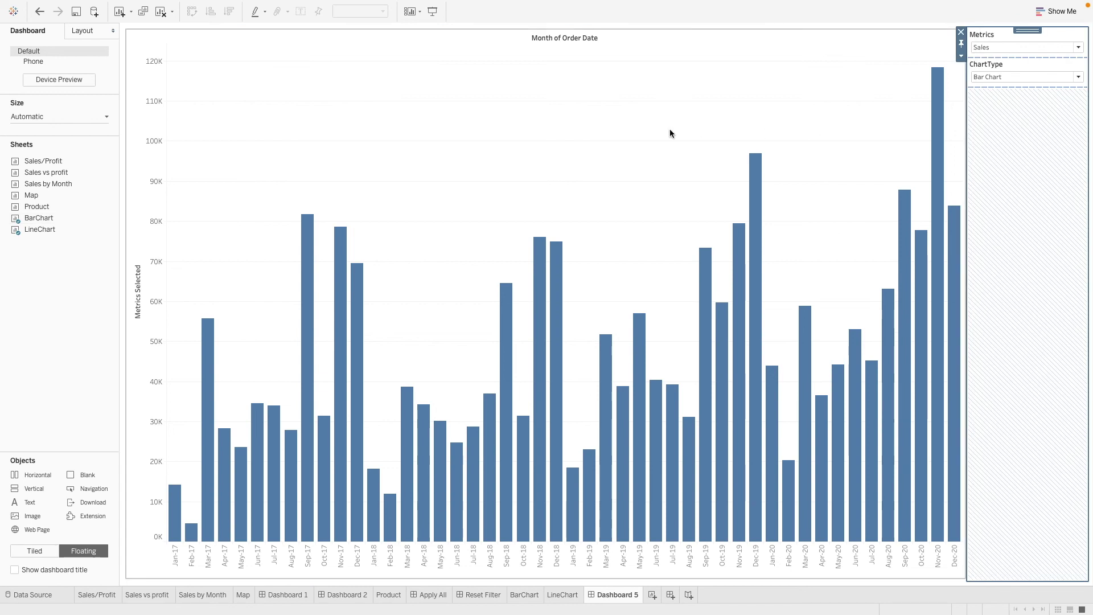
# Test the chart swap by setting ChartType to Line Chart and back to Bar Chart
pyautogui.click(1006, 77)
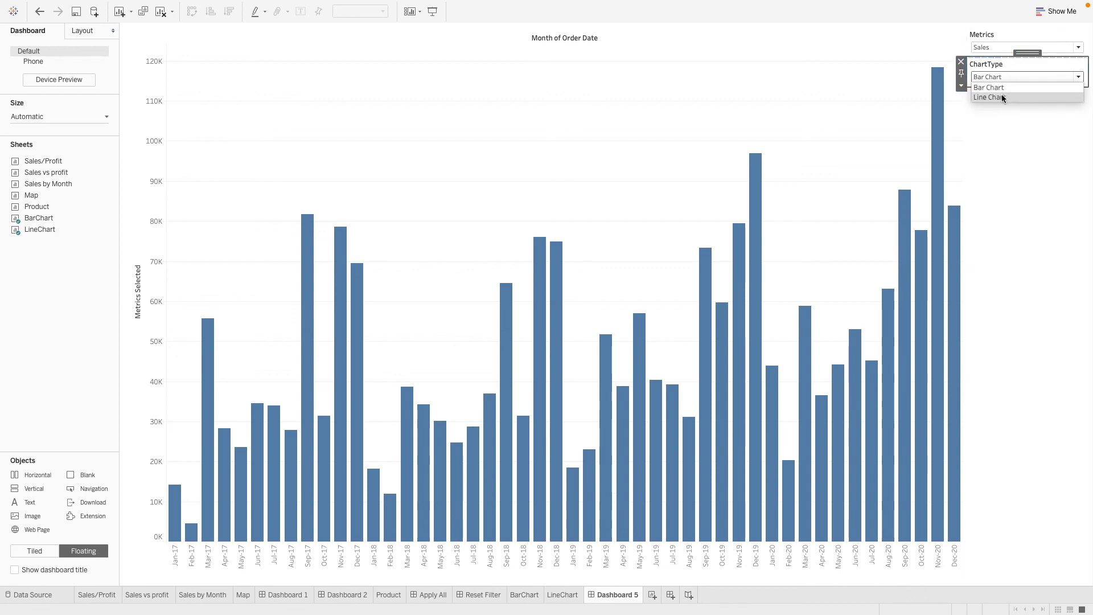
pyautogui.click(1002, 98)
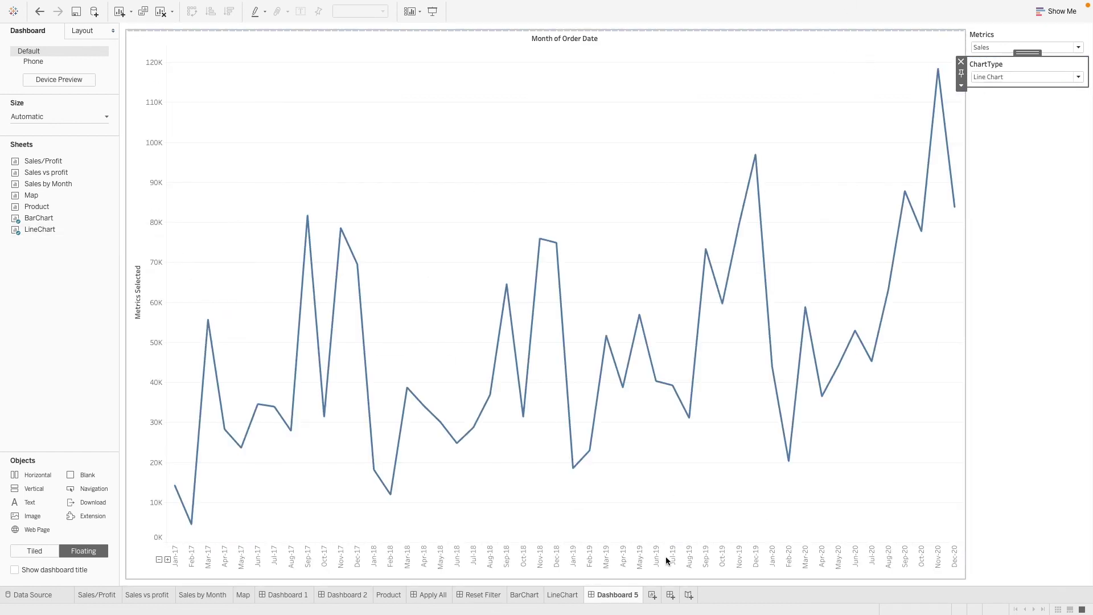
pyautogui.click(1034, 78)
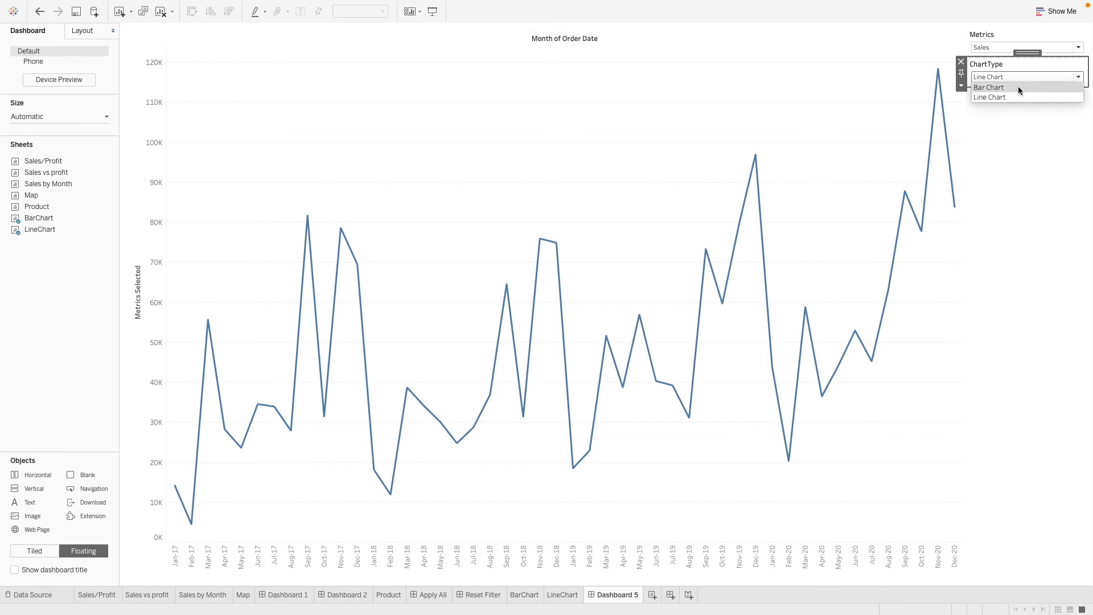
pyautogui.click(1019, 87)
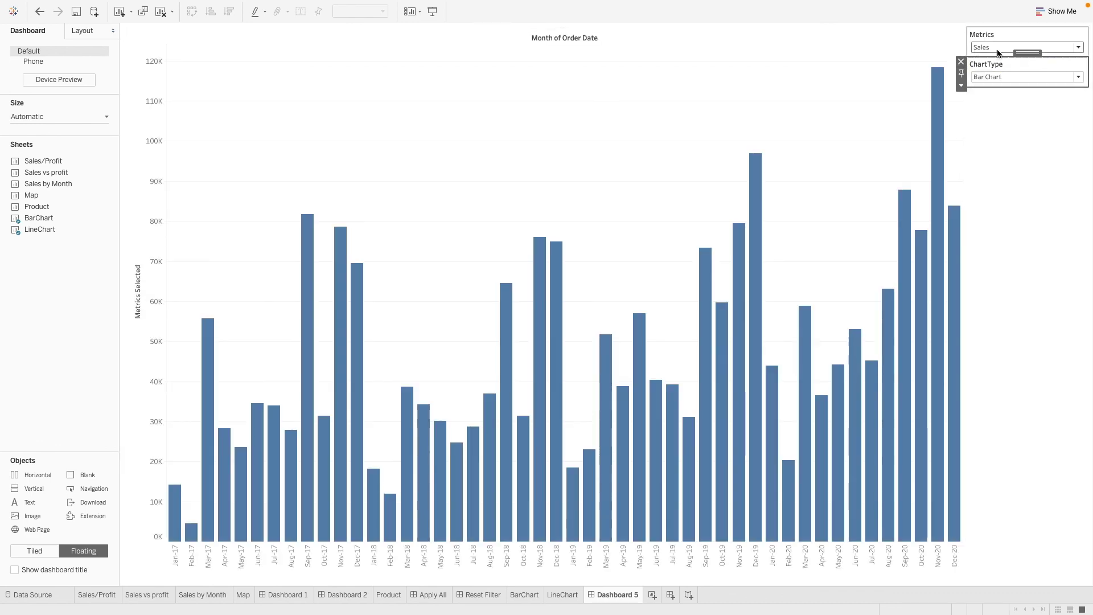
# Test the measure swap on the bar chart by setting Metrics to Profit and then Discount
pyautogui.click(1001, 48)
pyautogui.click(1001, 48)
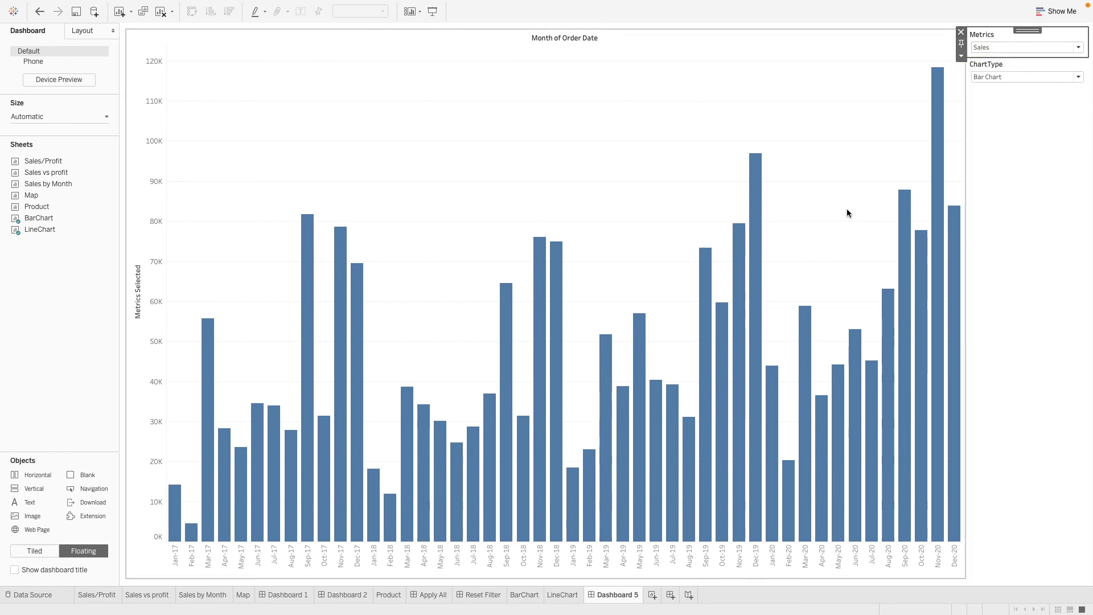
pyautogui.click(991, 48)
pyautogui.click(991, 74)
pyautogui.click(998, 48)
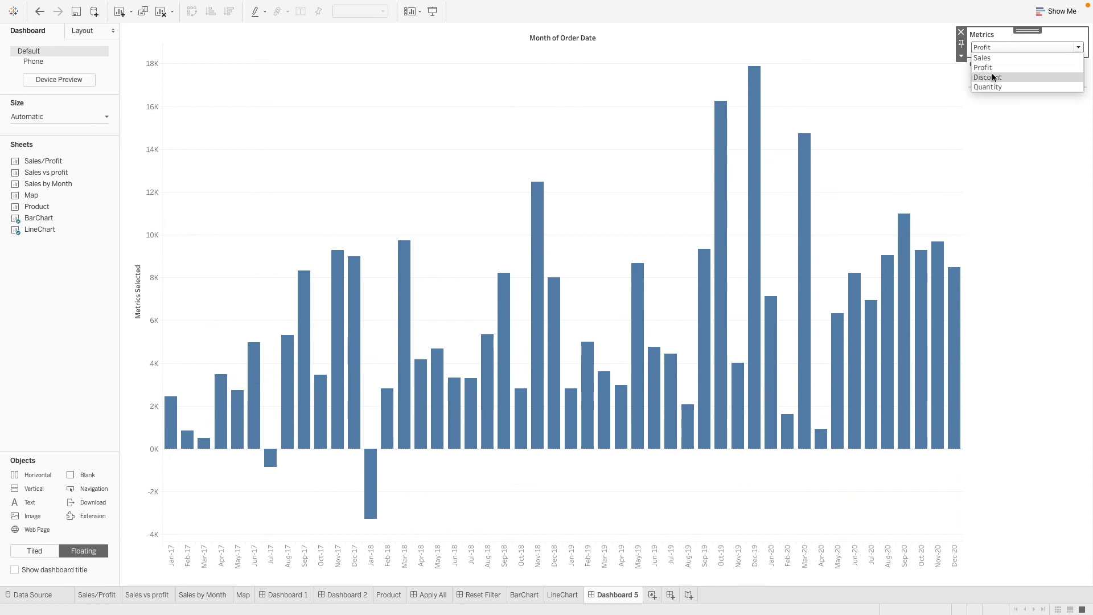
pyautogui.click(992, 74)
# Set ChartType to Line Chart and Metrics to Quantity on the dashboard
pyautogui.click(995, 78)
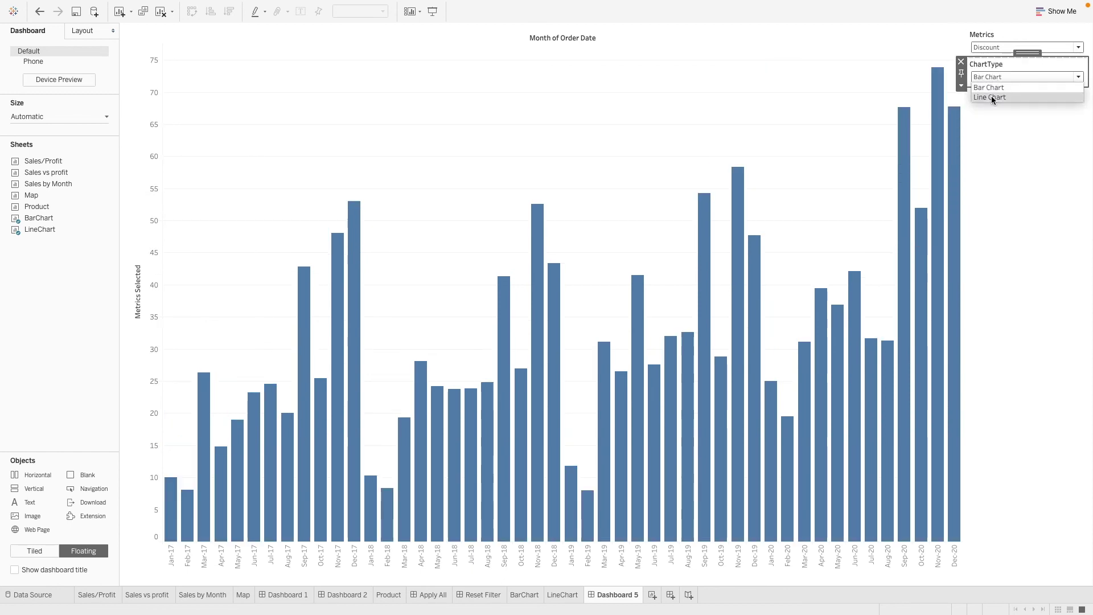
pyautogui.click(992, 96)
pyautogui.click(999, 49)
pyautogui.click(992, 87)
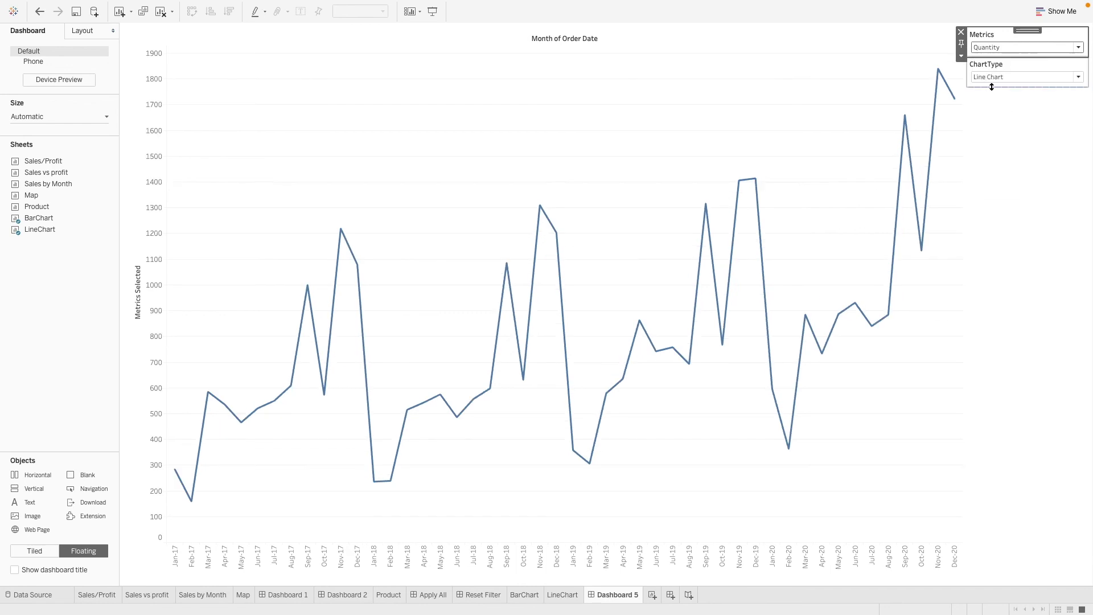